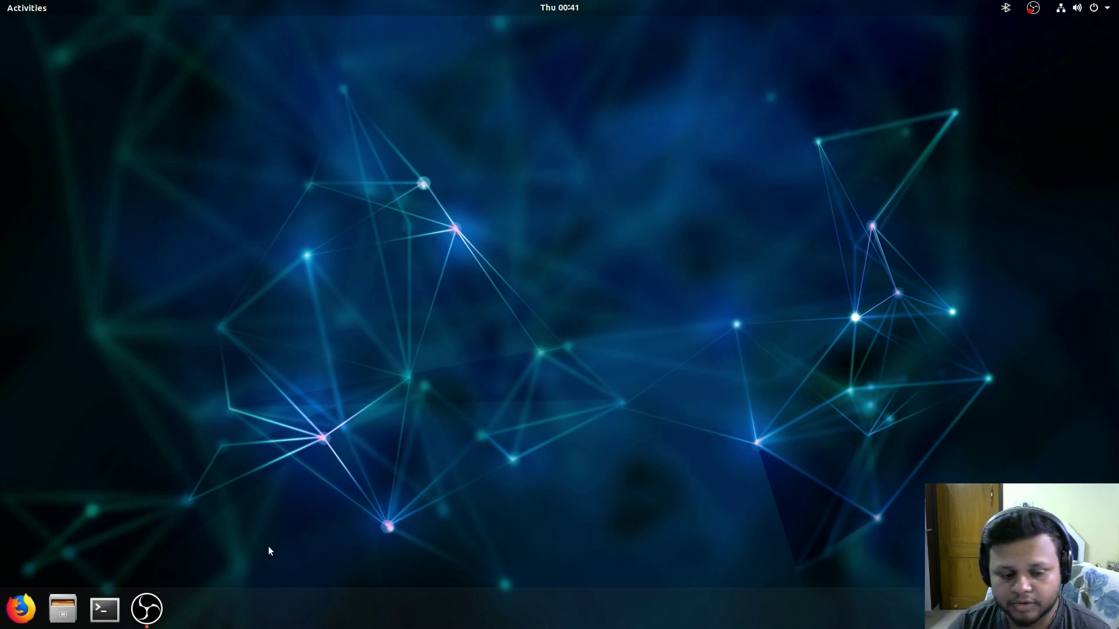
Open a terminal and tab-complete 'sudo apt-get install nvidia-' to list available nvidia packages.
click(110, 614)
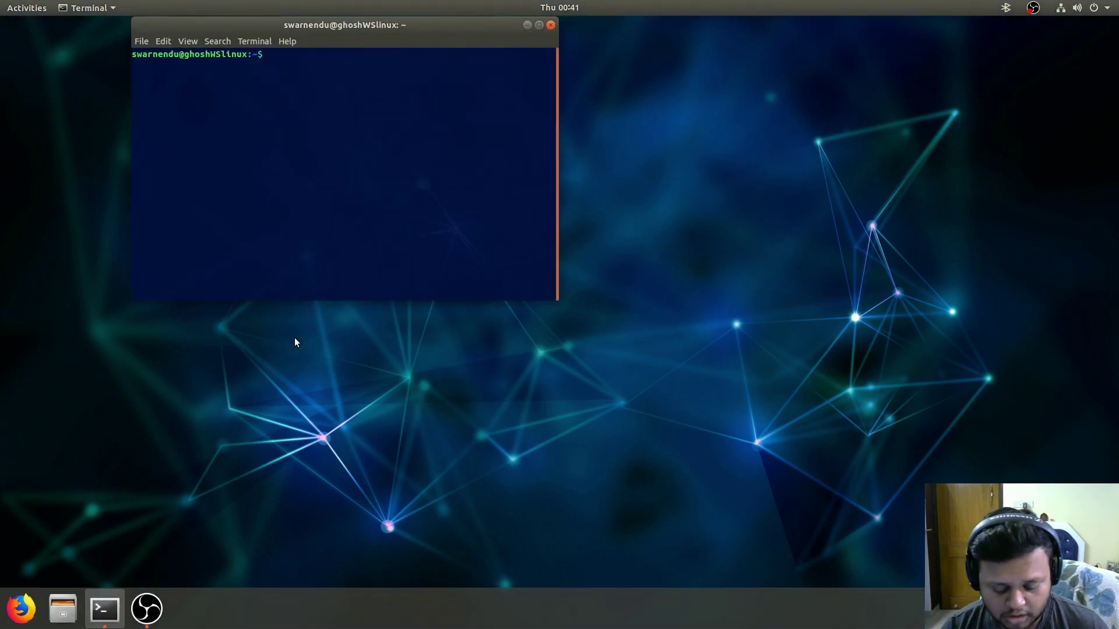
text(suuuuud)
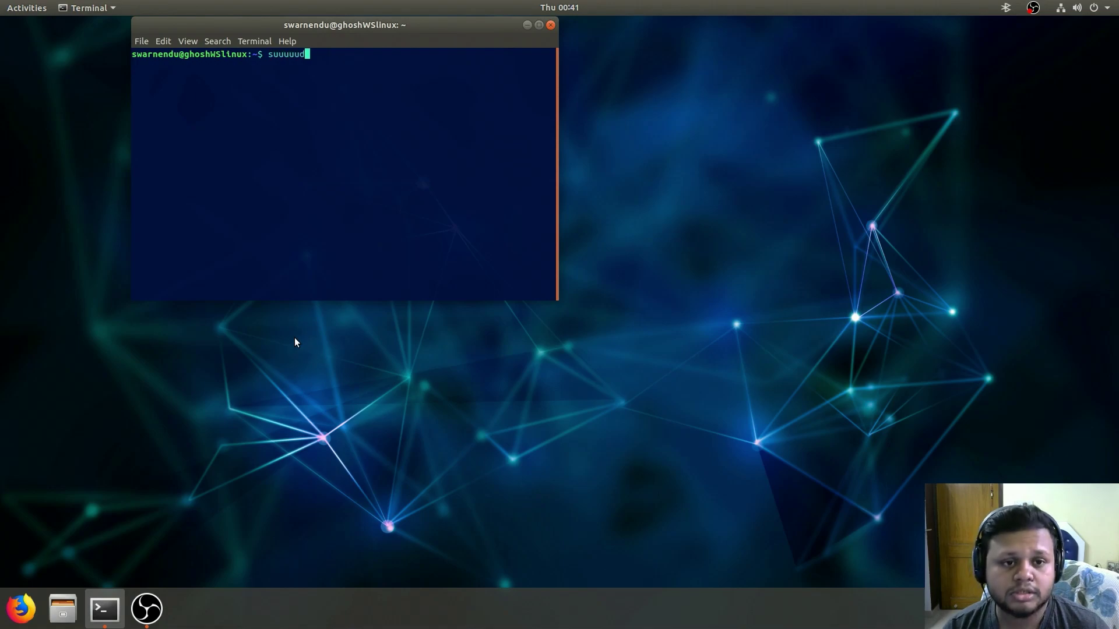
key(BackSpace)
key(BackSpace)
key(BackSpace)
key(BackSpace)
key(BackSpace)
text(do)
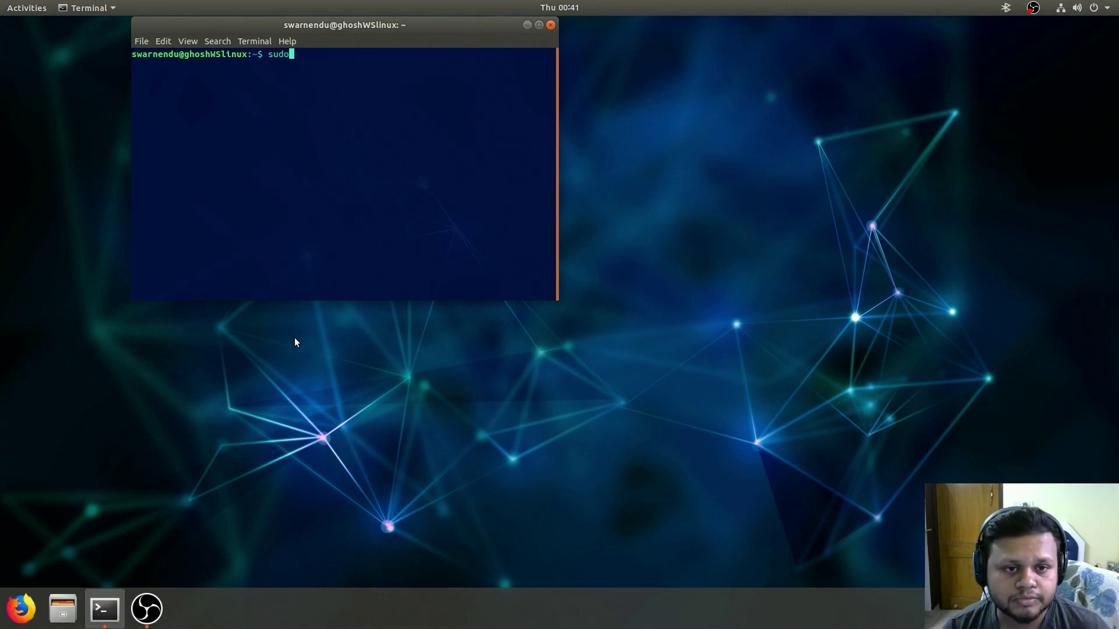
text( apt-)
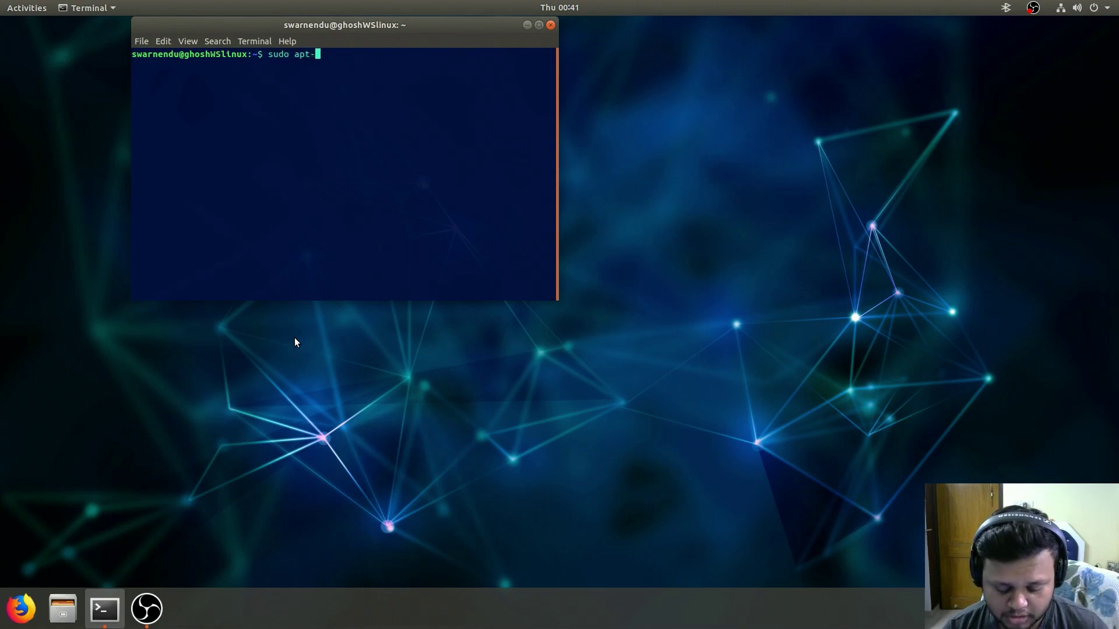
text(get install )
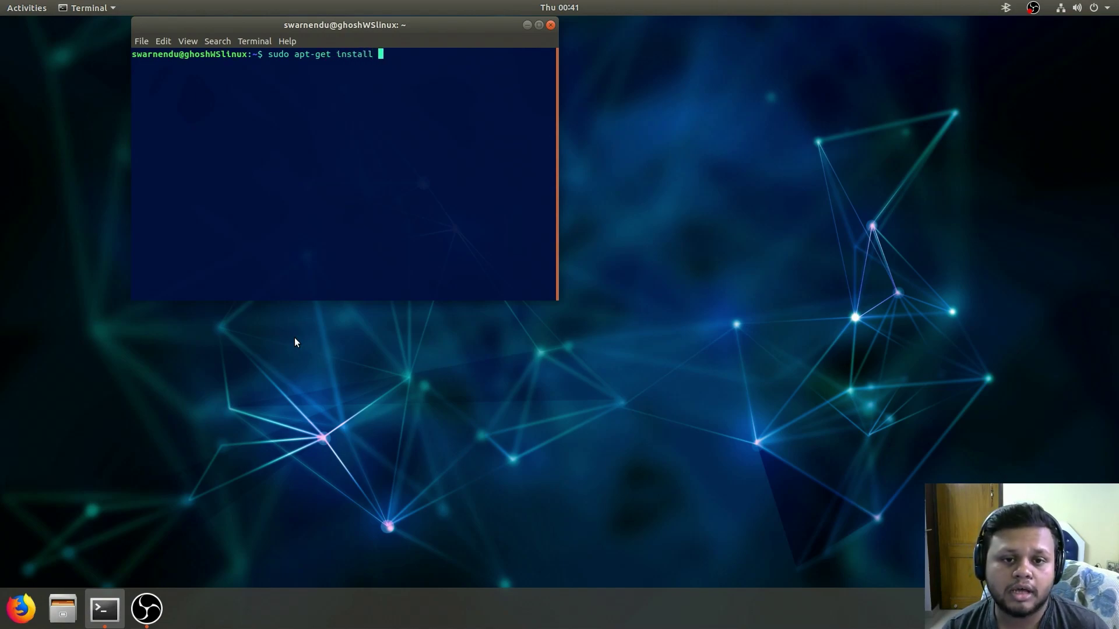
text(nvidia)
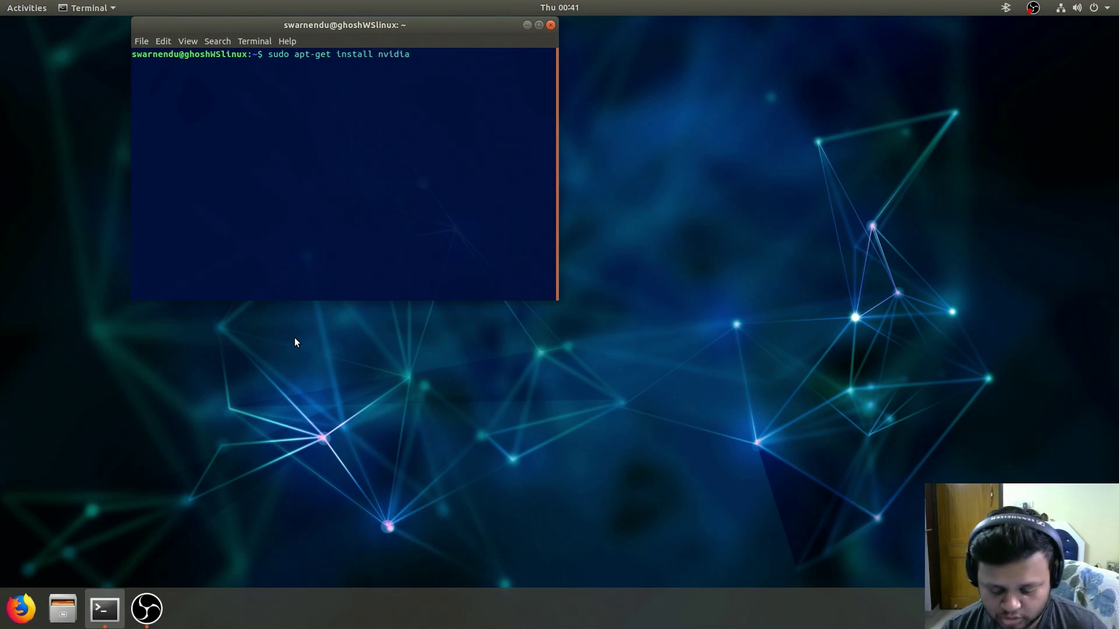
text(-)
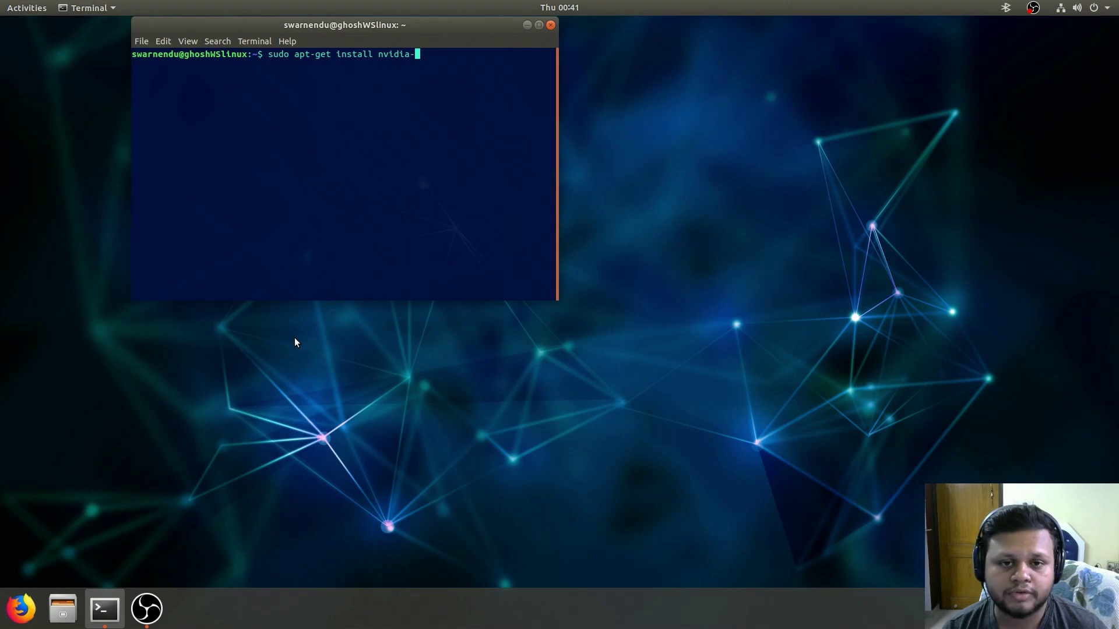
key(Tab)
key(Tab)
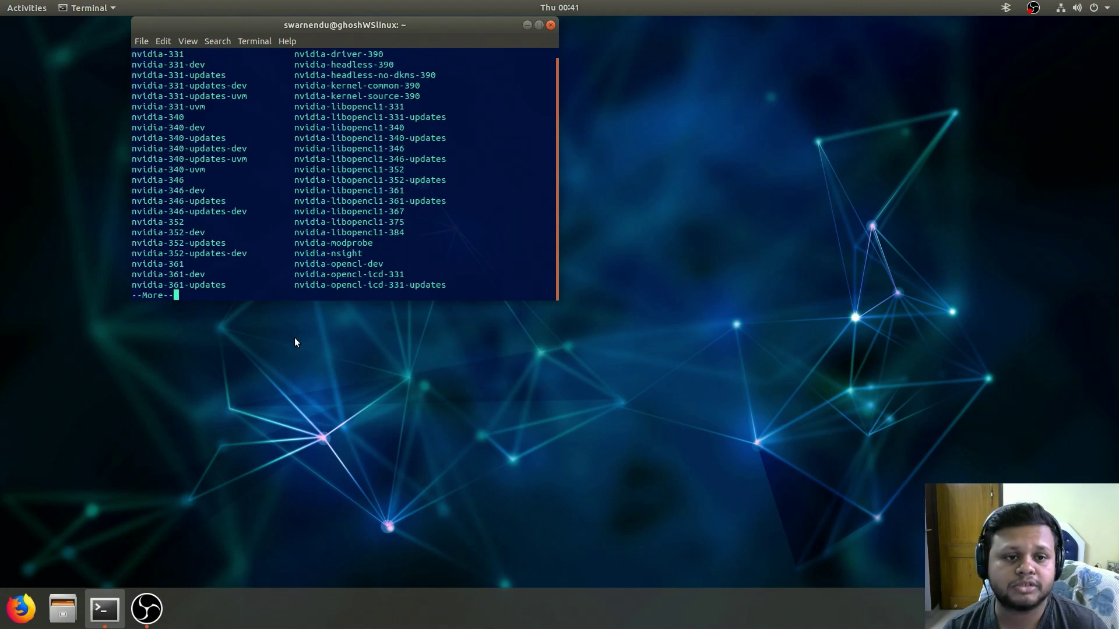
Scroll through the nvidia package listing, quit it, clear the command line, and launch Firefox.
scroll(340, 175, up, 1)
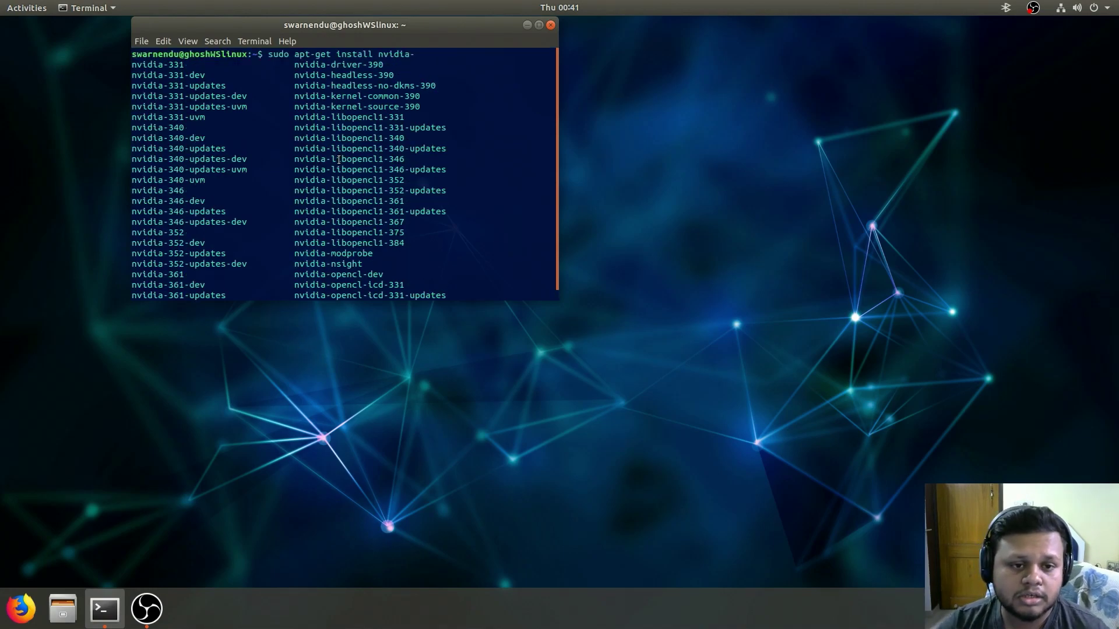
scroll(332, 166, down, 1)
scroll(327, 179, up, 1)
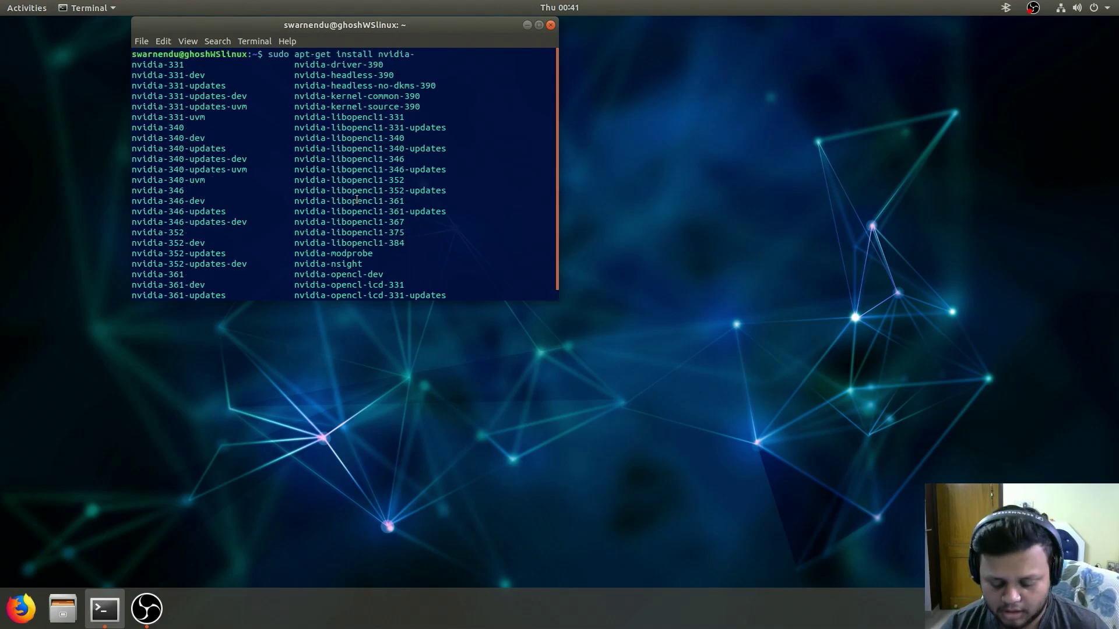
key(q)
key(BackSpace)
key(BackSpace)
key(BackSpace)
key(BackSpace)
key(BackSpace)
key(BackSpace)
key(BackSpace)
key(BackSpace)
key(BackSpace)
key(BackSpace)
key(BackSpace)
key(BackSpace)
key(BackSpace)
key(BackSpace)
key(BackSpace)
key(BackSpace)
key(BackSpace)
key(BackSpace)
key(BackSpace)
key(BackSpace)
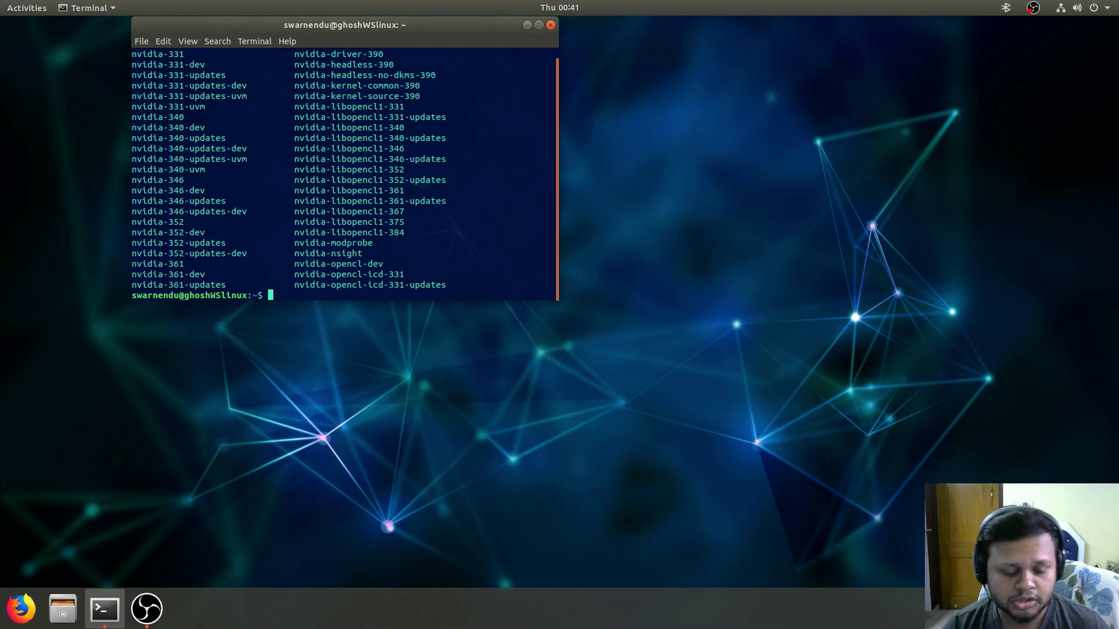
click(21, 608)
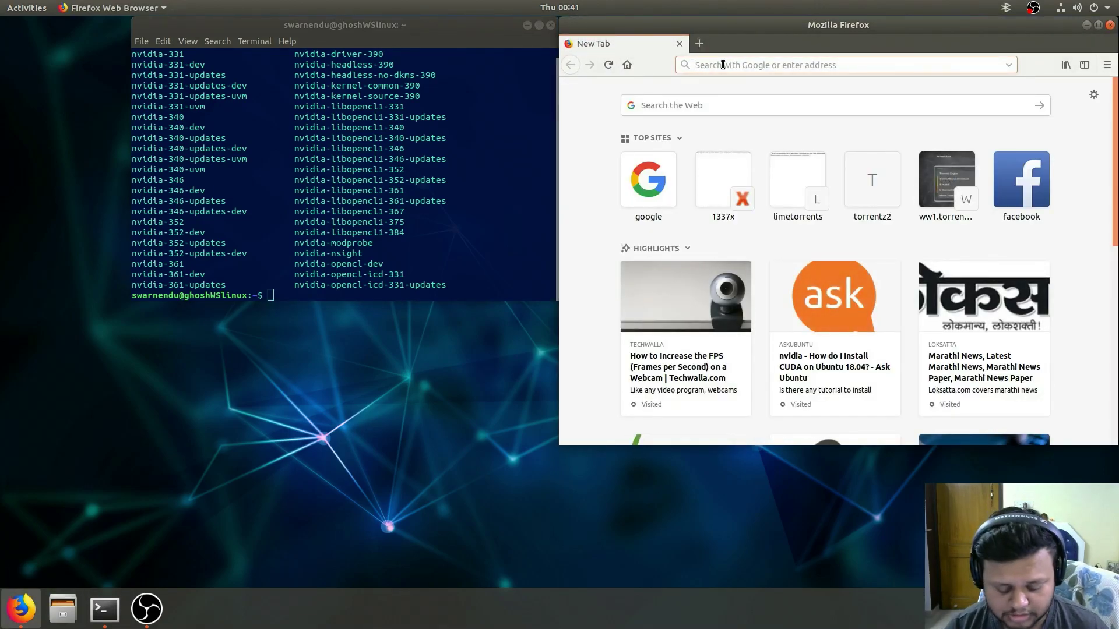
Type 'nvidia' into Firefox's address bar, clear it again, and resize the browser window.
click(722, 65)
text(nvida)
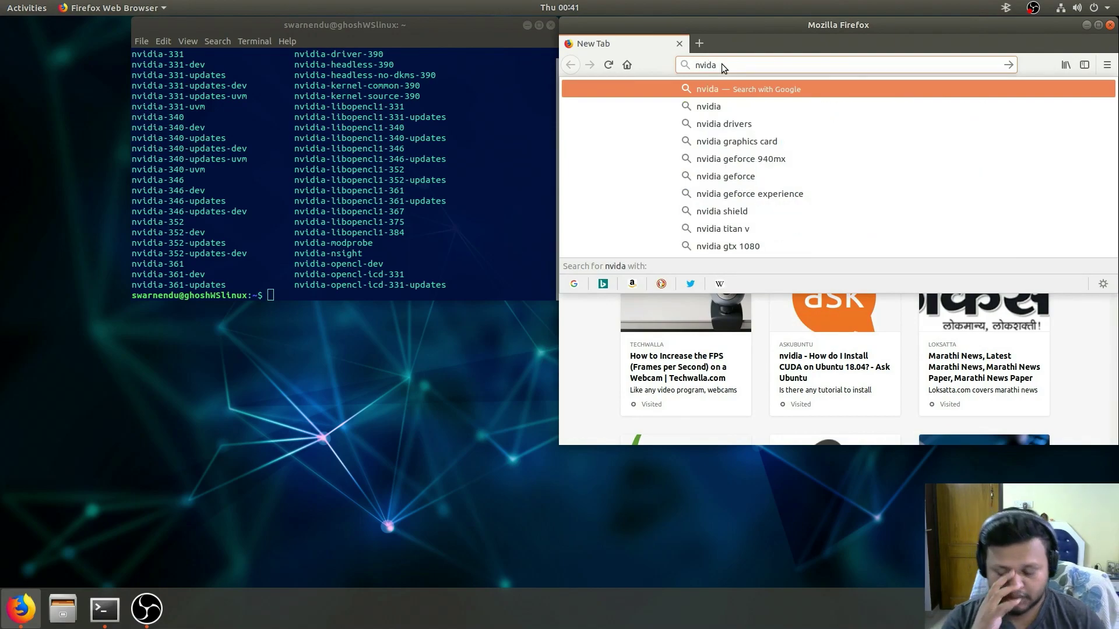
key(BackSpace)
text(ia)
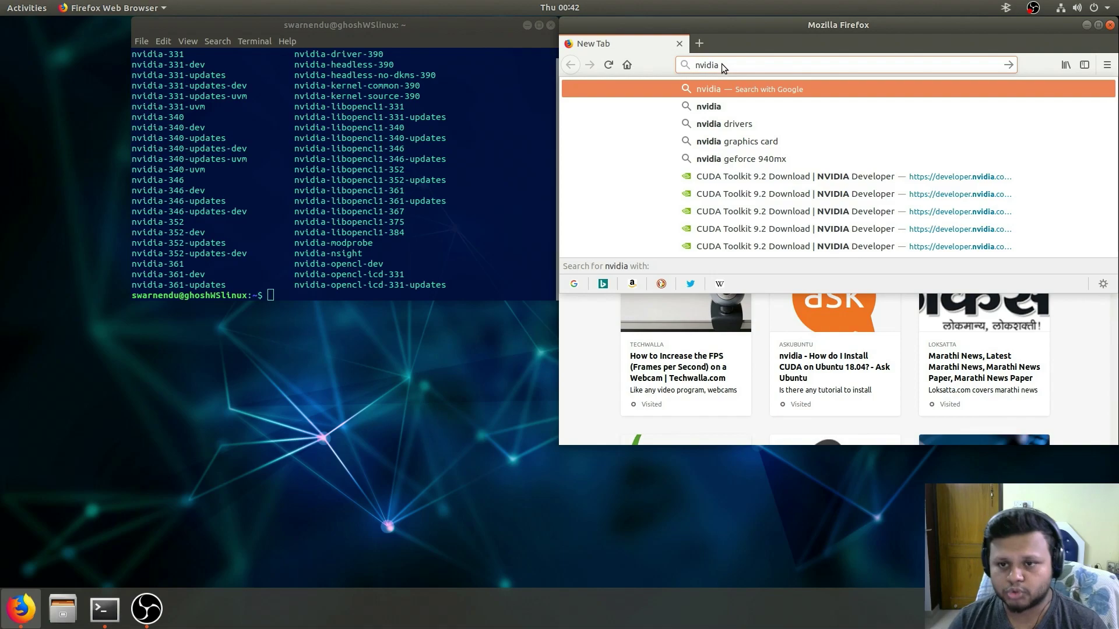
key(BackSpace)
key(BackSpace)
key(BackSpace)
key(BackSpace)
key(BackSpace)
key(BackSpace)
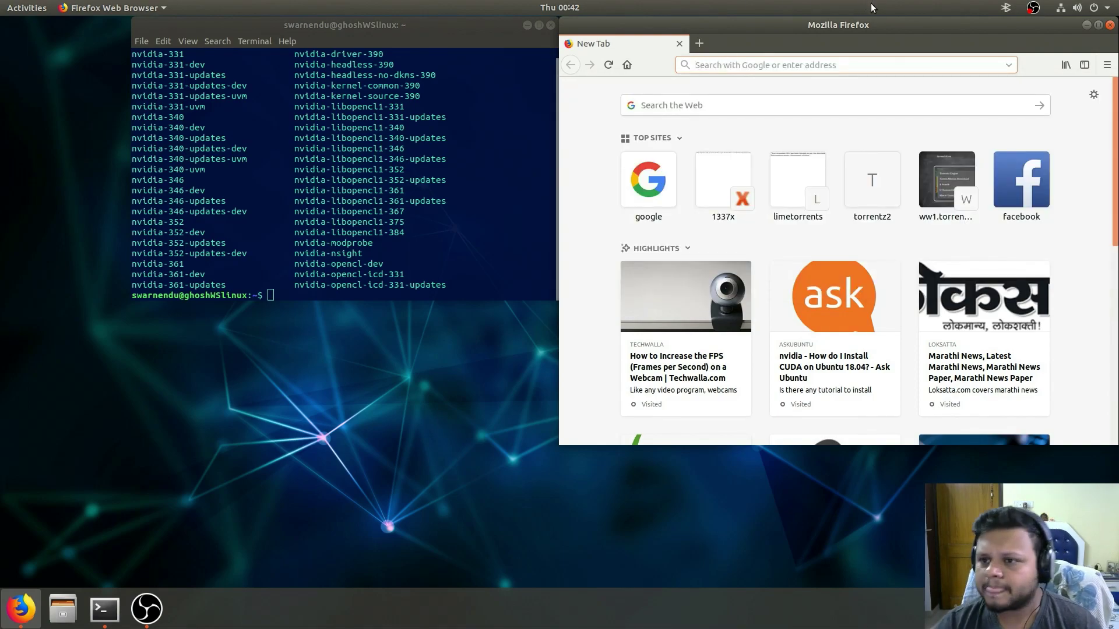
drag(885, 18, 763, 62)
Maximize Firefox and search Google for 'proprietary driver nvidia ubuntu'.
double_click(586, 69)
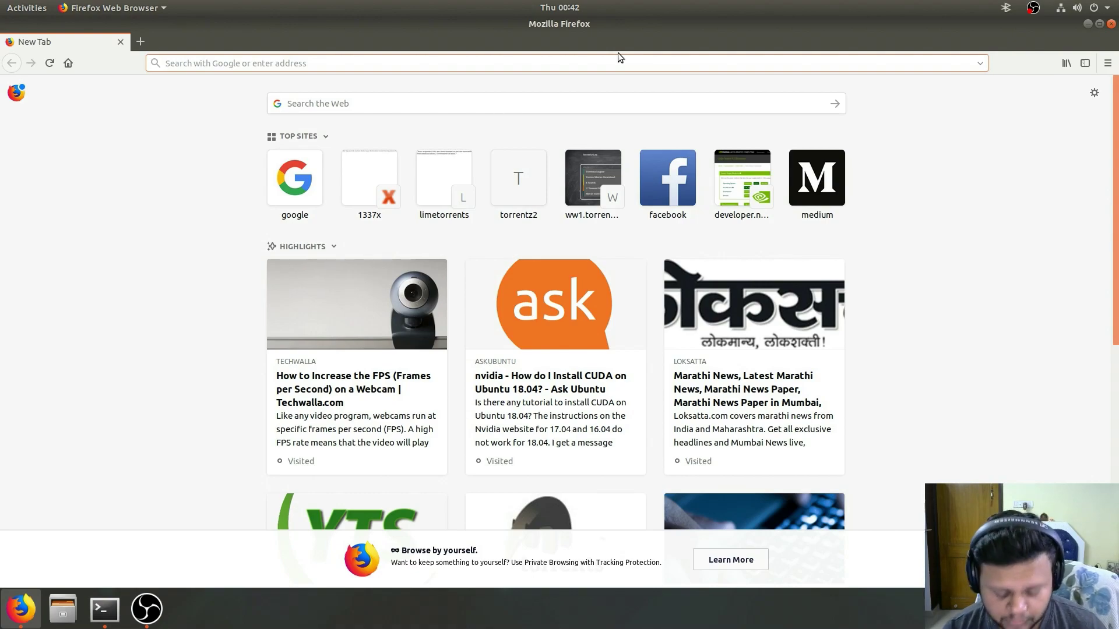
text(pro)
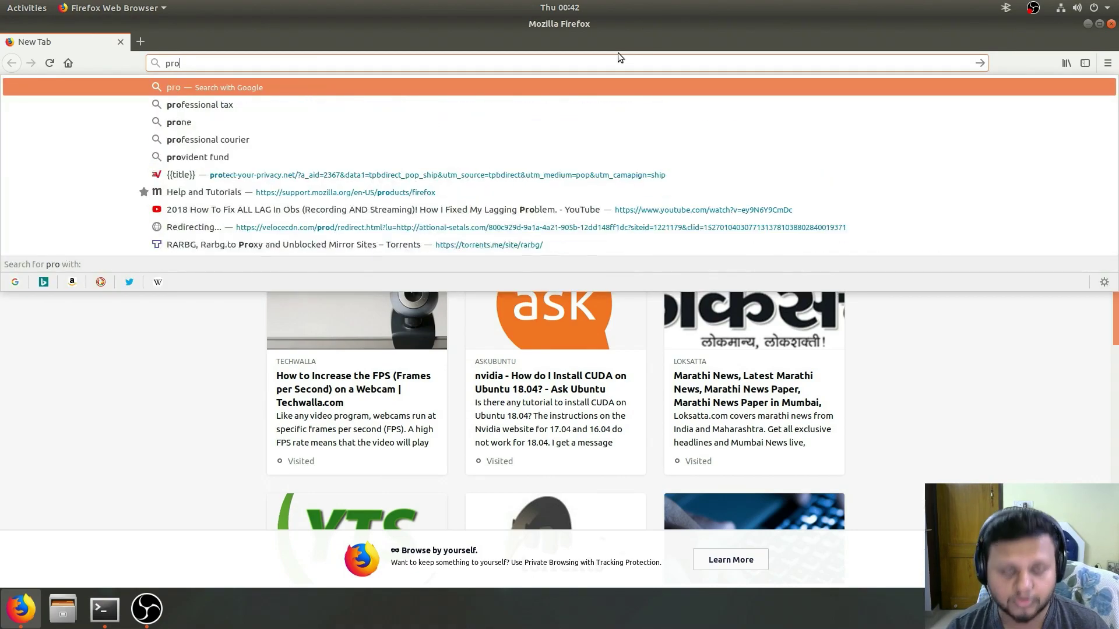
text(pr)
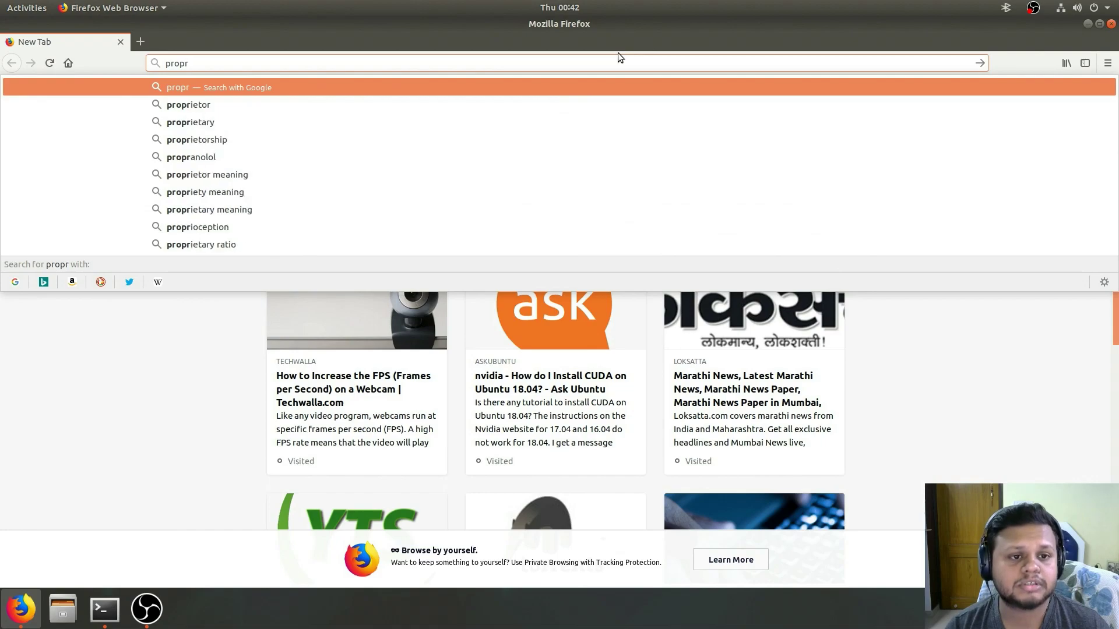
text(ietary driver n)
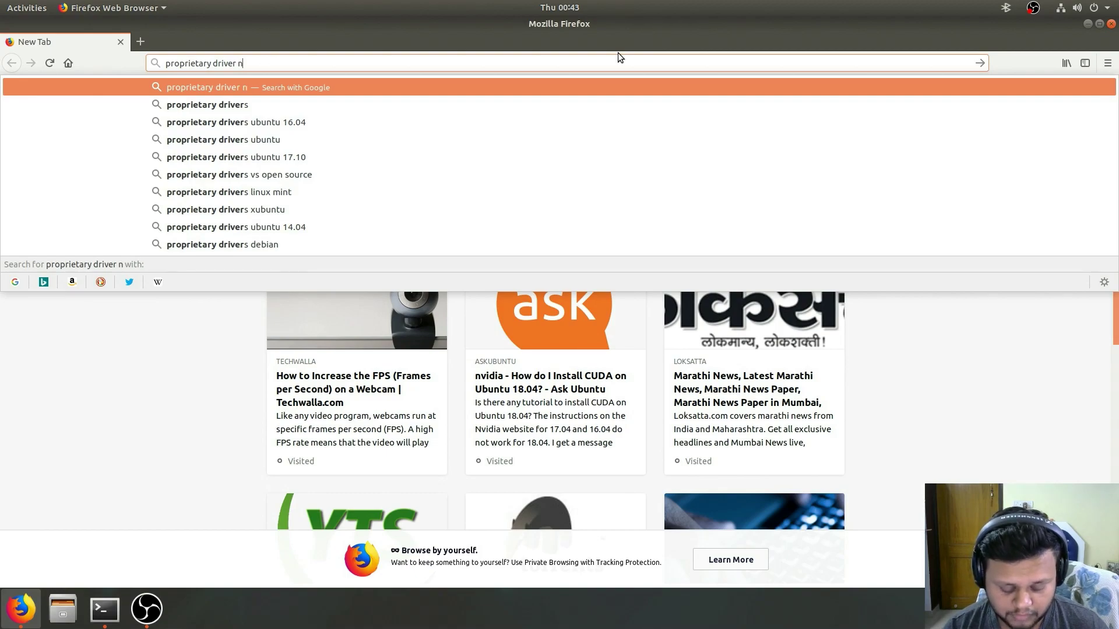
text(vidia ubuntu)
key(Return)
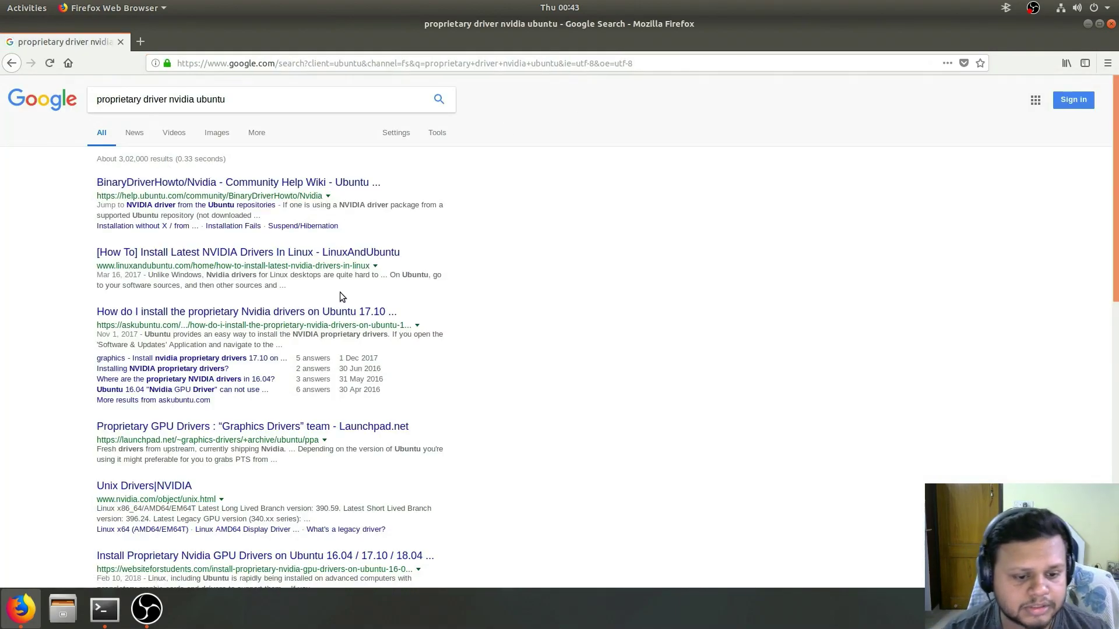
Open the Launchpad Proprietary GPU Drivers result and scroll to its 'Adding this PPA' section.
scroll(341, 327, down, 3)
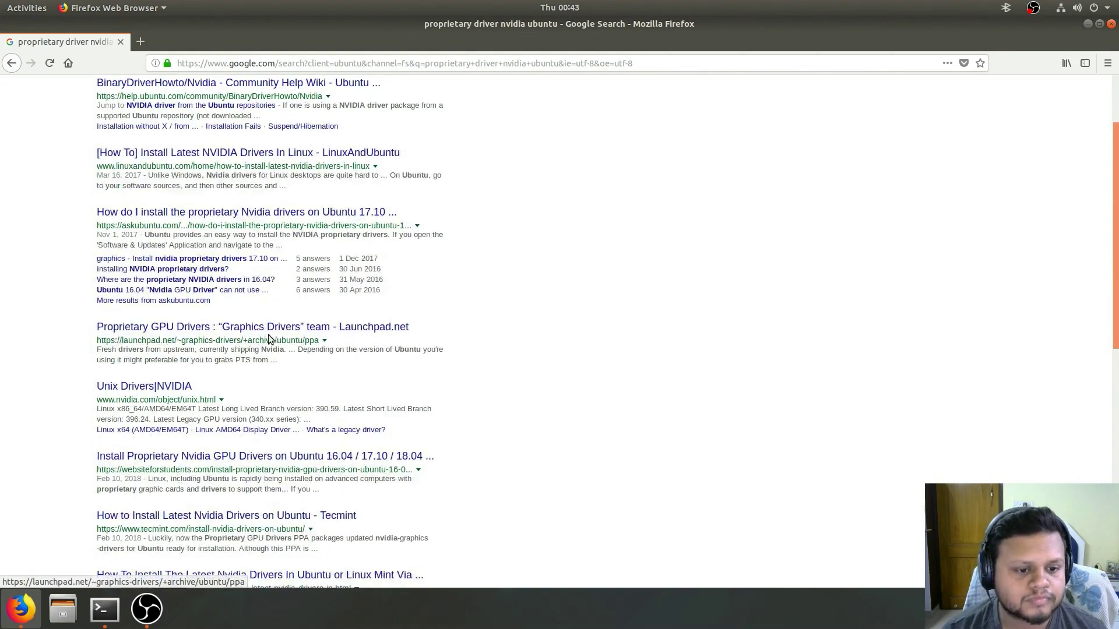
click(271, 327)
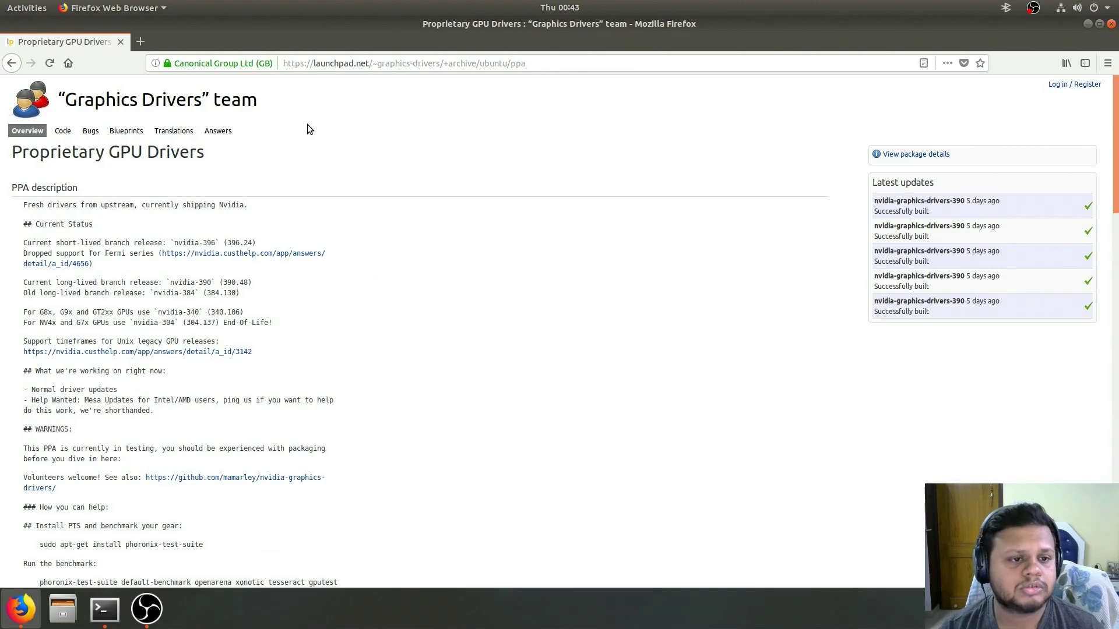
scroll(307, 119, down, 5)
scroll(257, 149, up, 2)
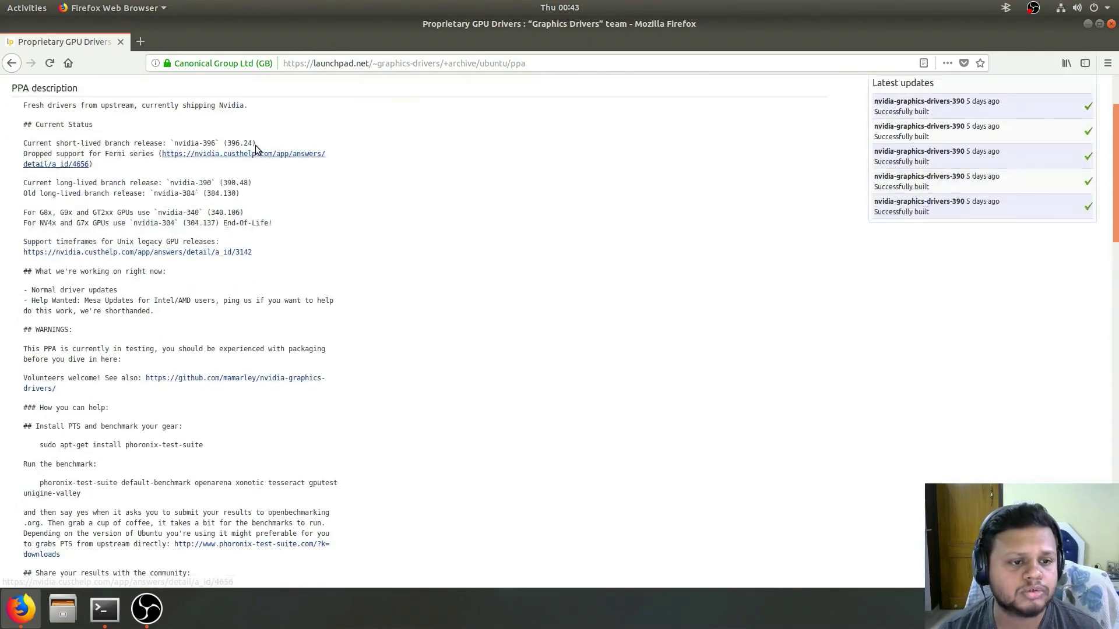
scroll(257, 150, up, 3)
scroll(259, 151, down, 20)
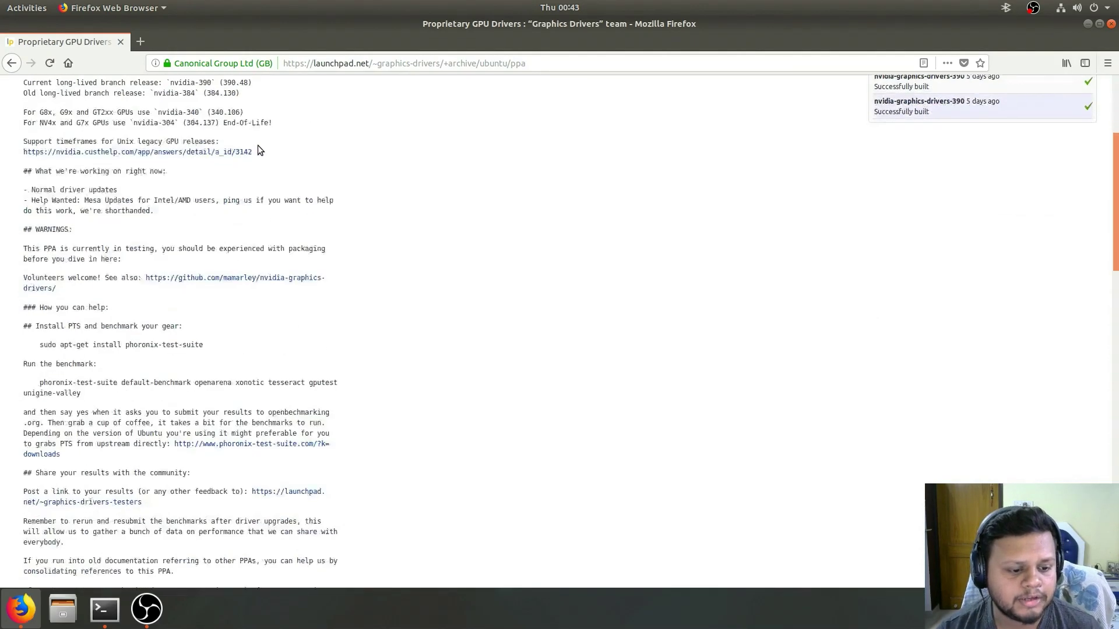
scroll(272, 155, down, 6)
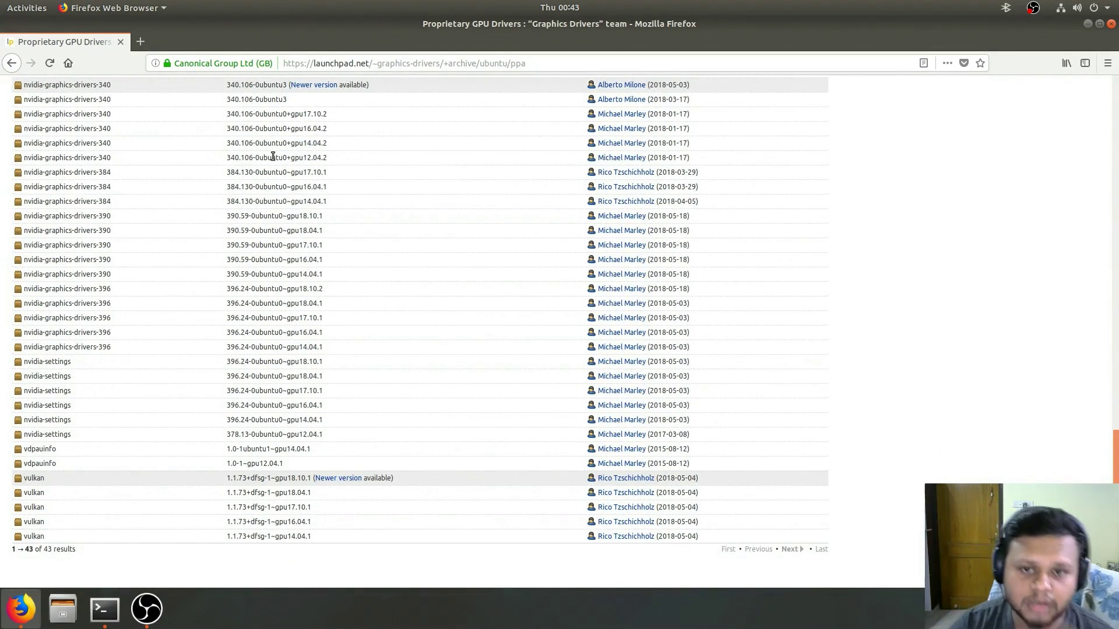
scroll(298, 195, down, 2)
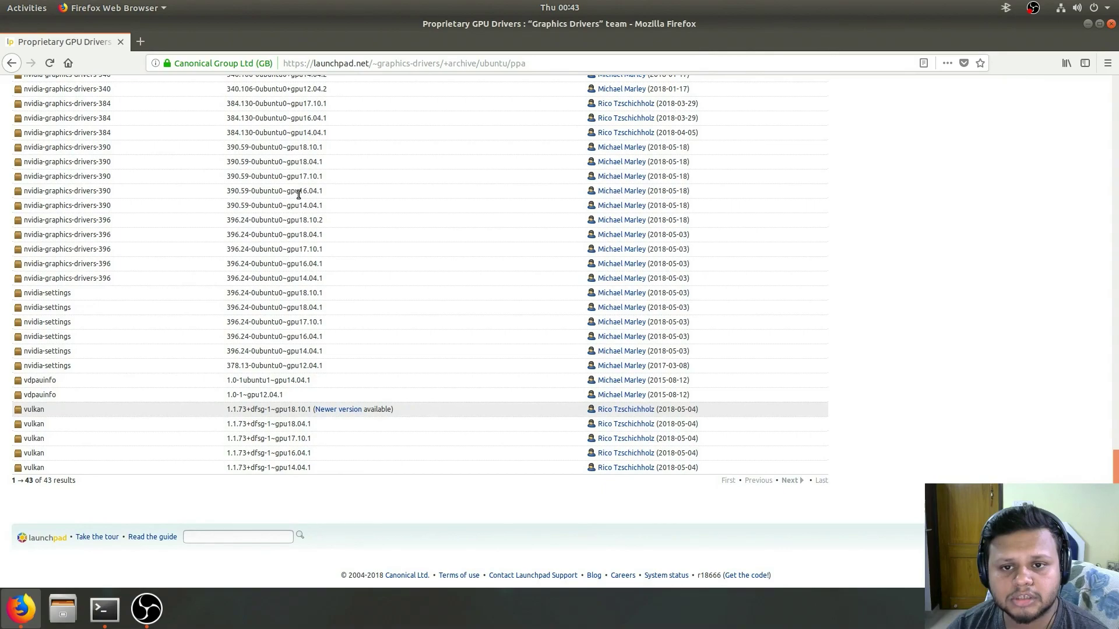
scroll(298, 195, up, 12)
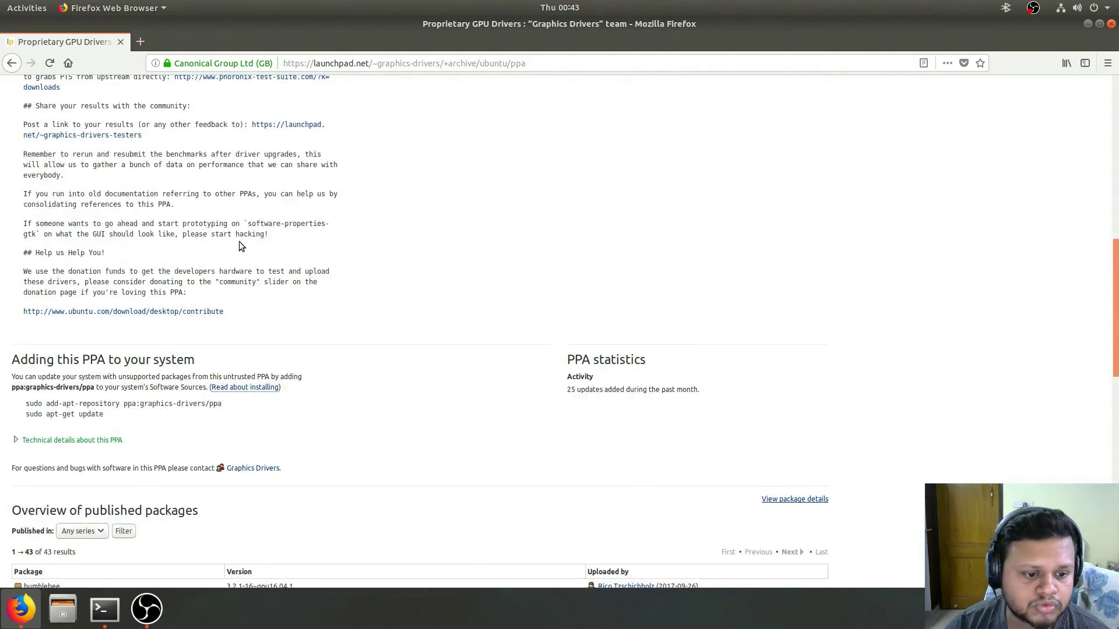
Select the 'sudo add-apt-repository ppa:graphics-drivers/ppa' line and bring the terminal back.
drag(28, 405, 195, 409)
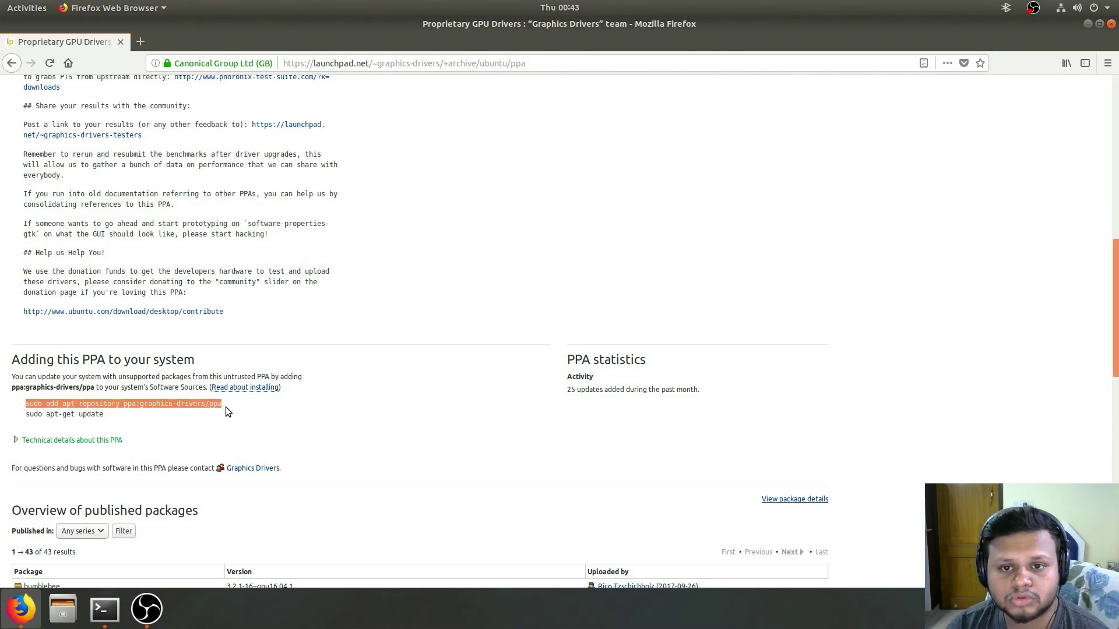
click(124, 419)
drag(103, 414, 195, 402)
triple_click(239, 400)
key(super+c)
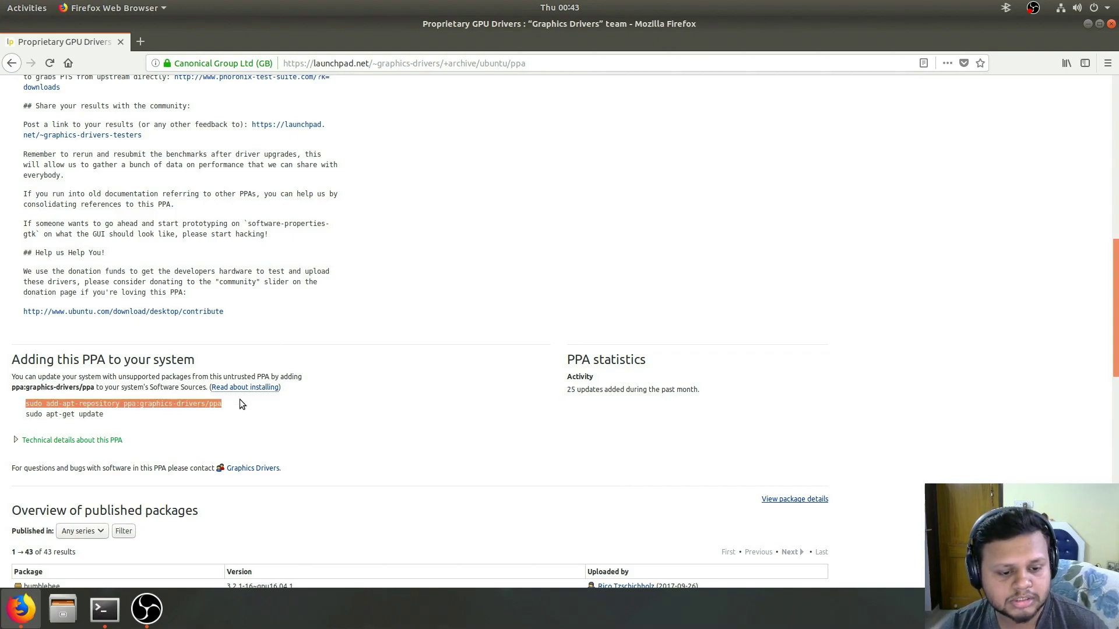
click(104, 610)
Run 'sudo add-apt-repository ppa:graphics-drivers/ppa' in the terminal, entering the password and confirming.
drag(417, 26, 891, 94)
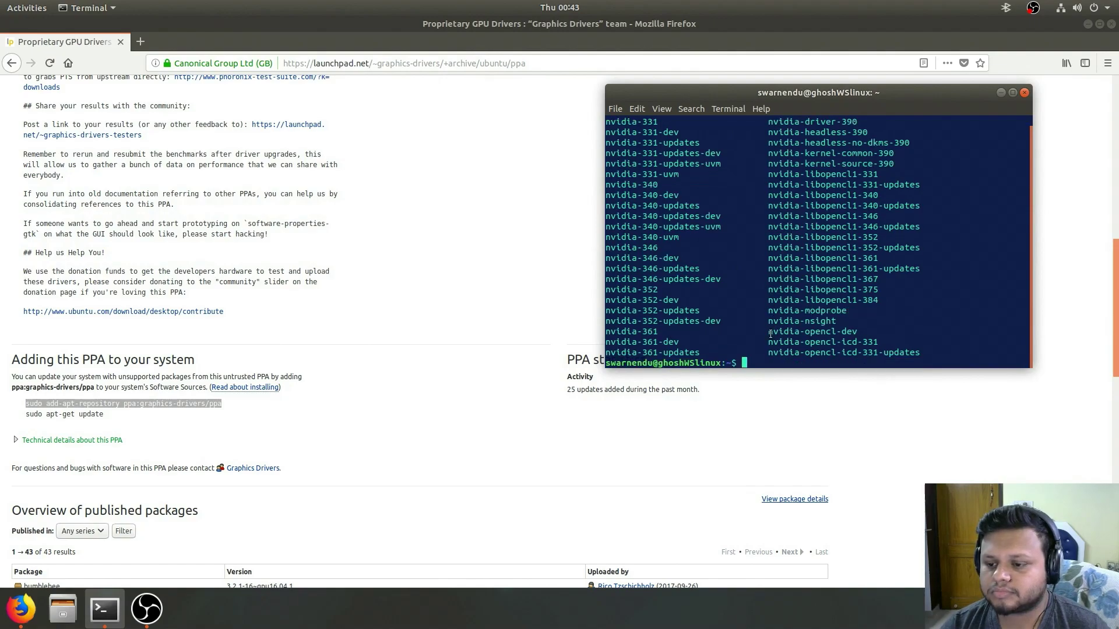
middle_click(762, 363)
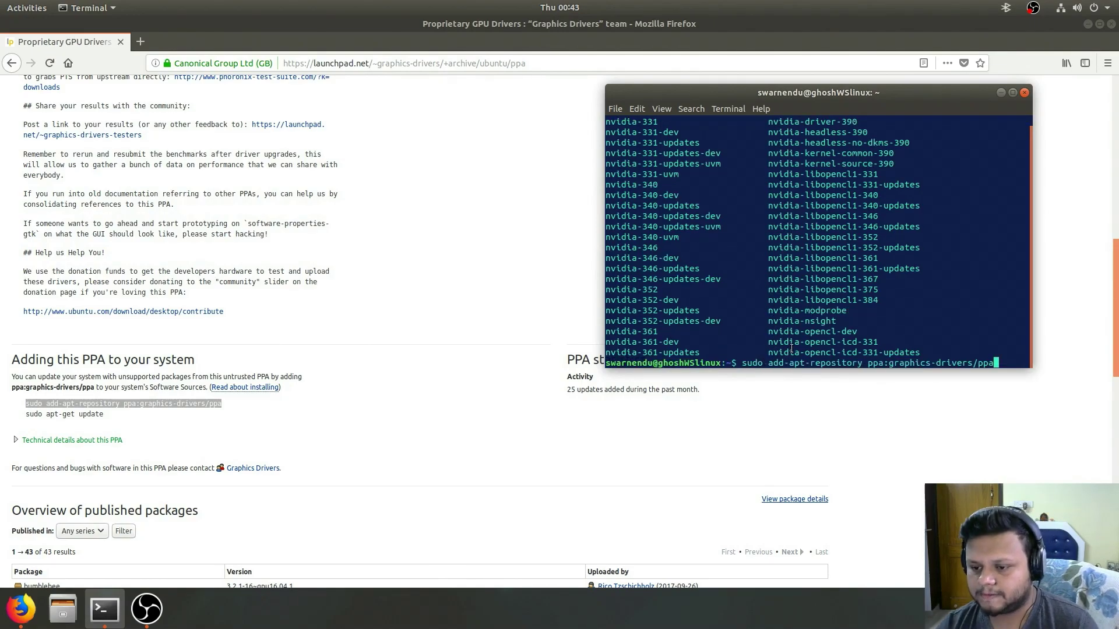
key(Return)
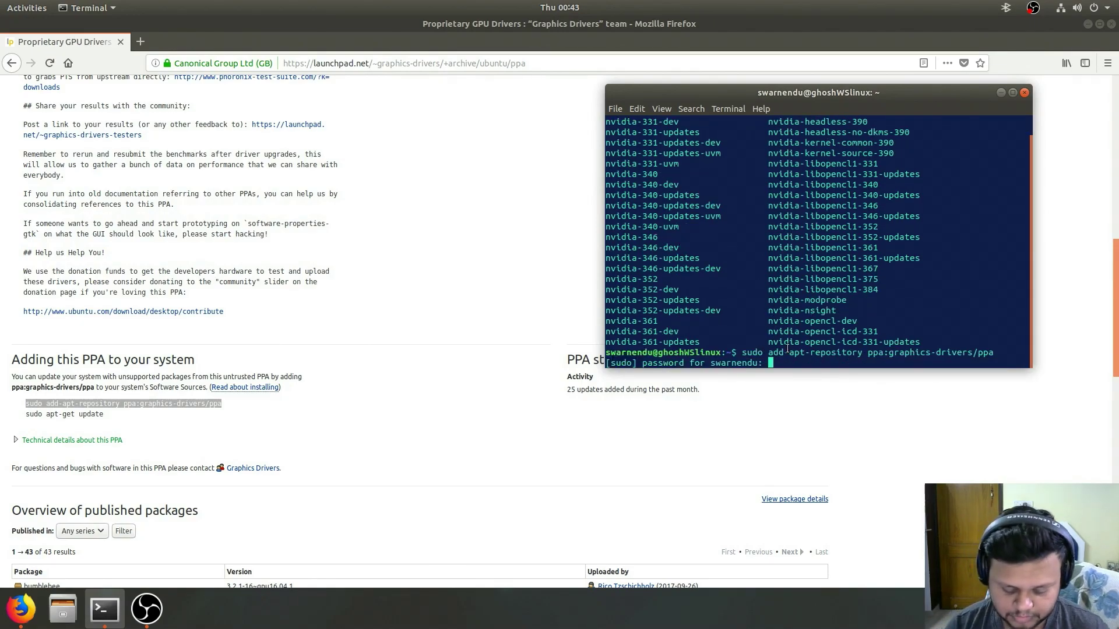
key(Return)
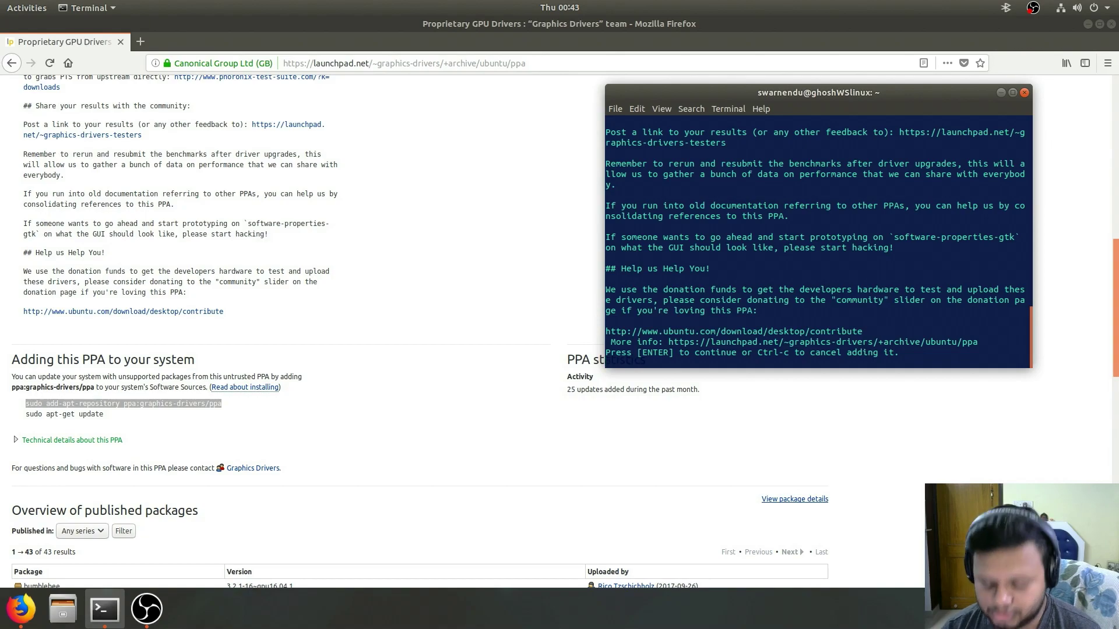
key(Return)
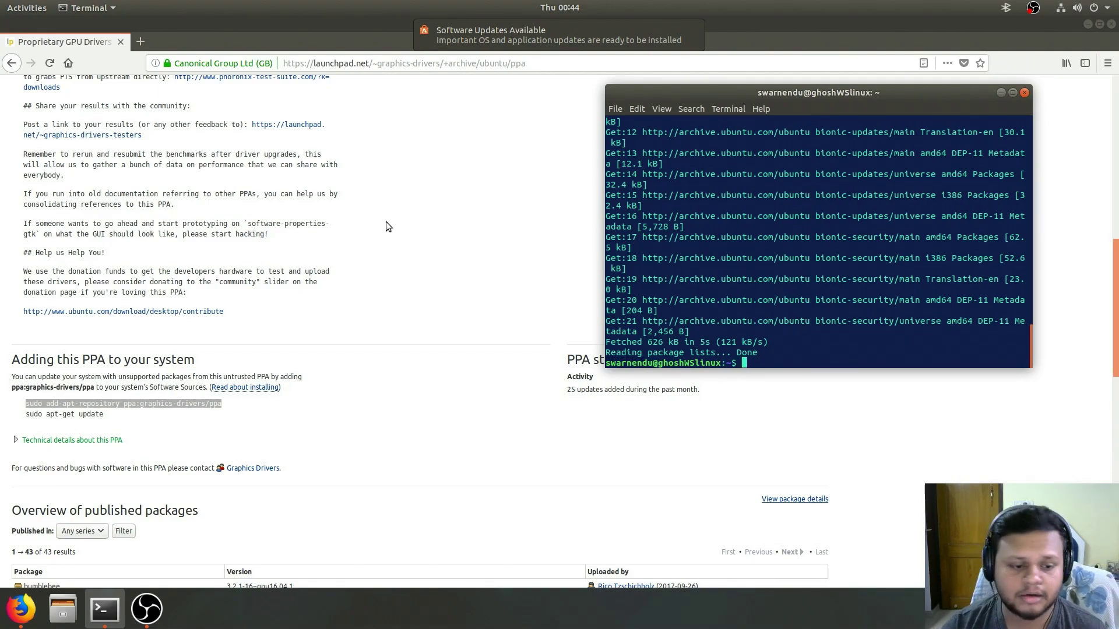
Copy 'sudo apt-get update' from the page, run it, then show the application overview.
drag(26, 416, 117, 418)
key(super+c)
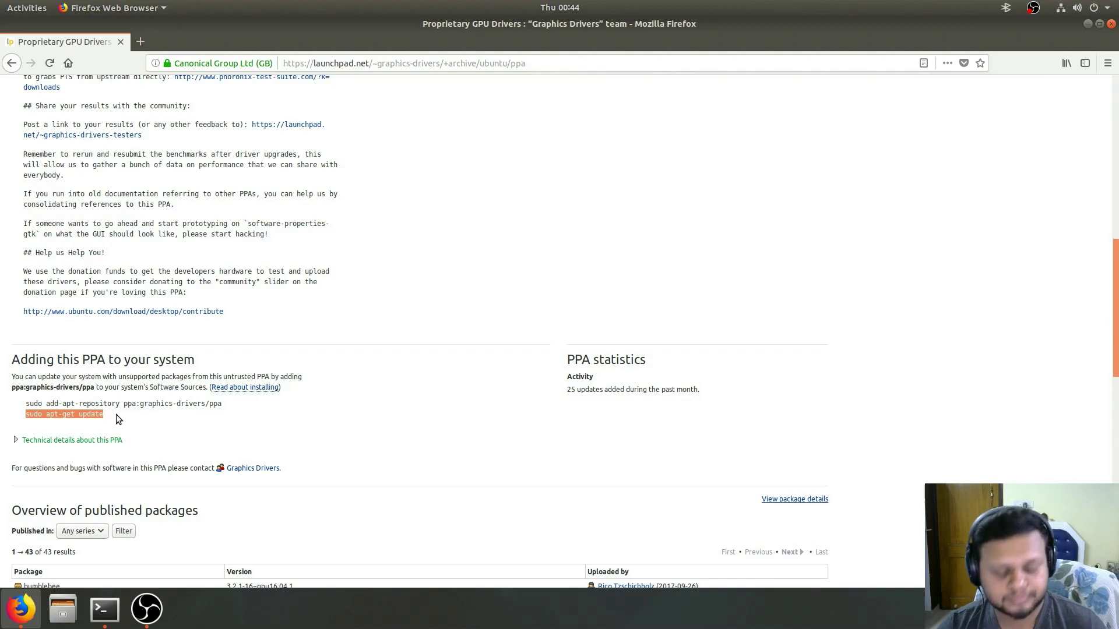
click(105, 609)
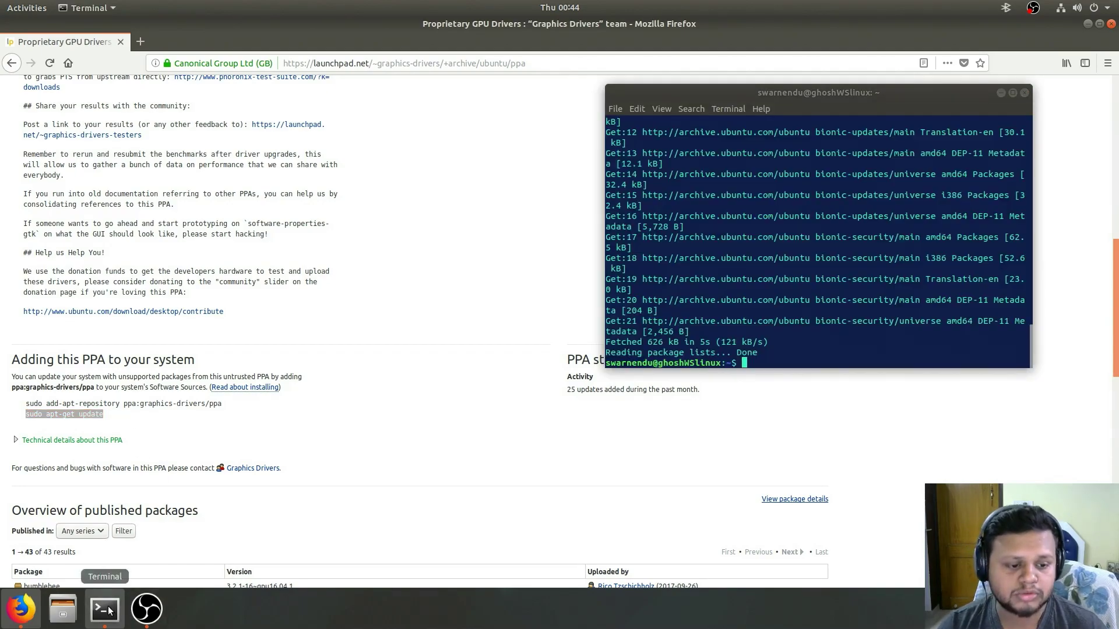
middle_click(777, 361)
key(Return)
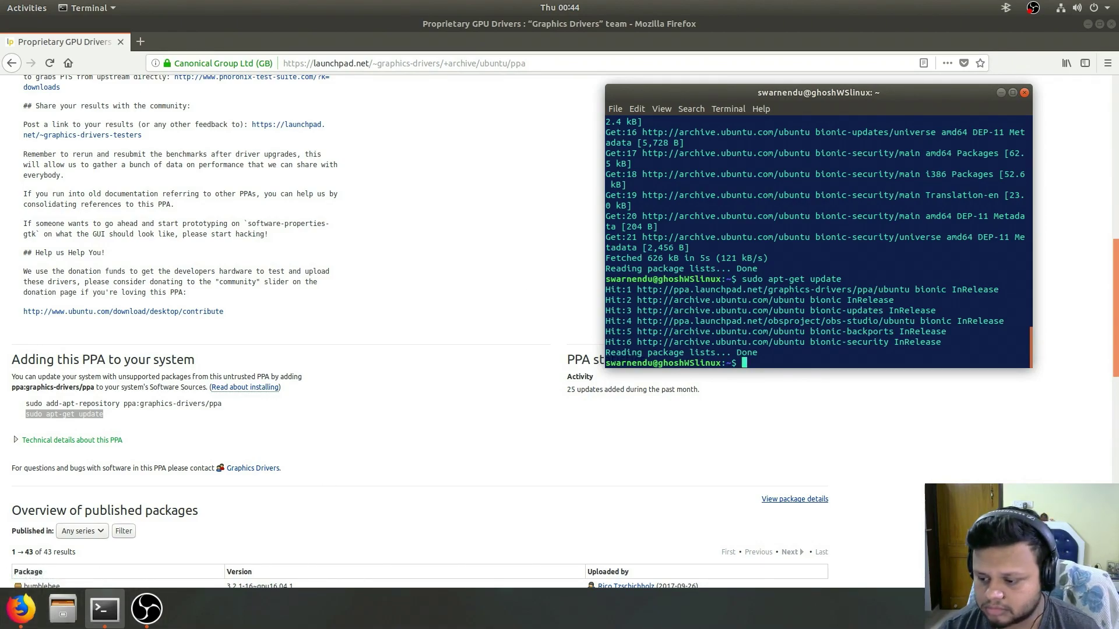
key(super+a)
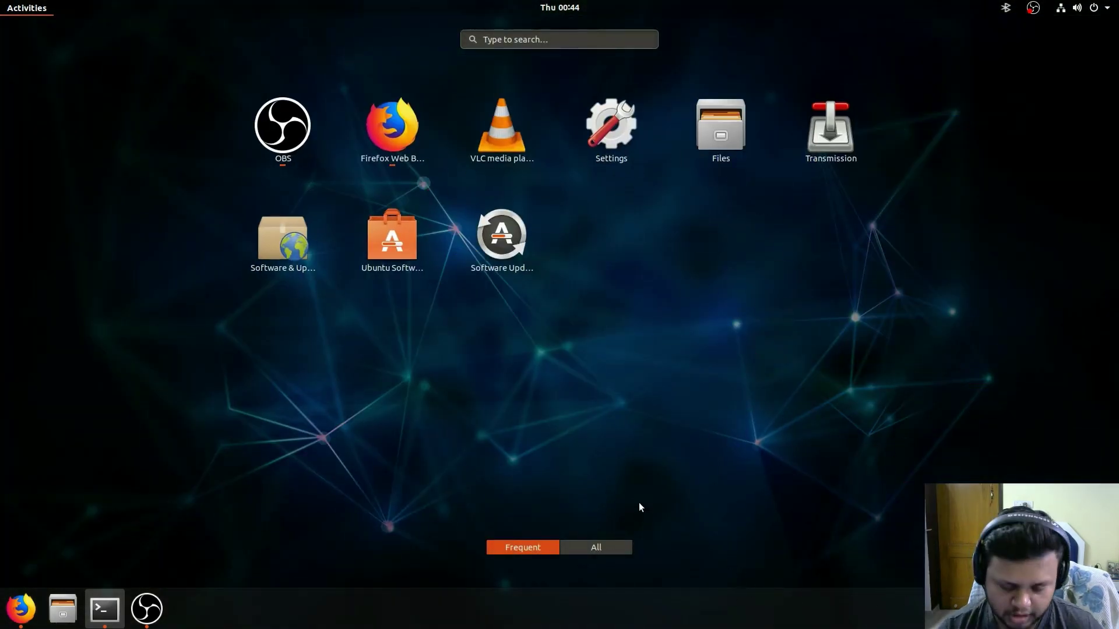
From Ubuntu Software, open Software & Updates, keep 'Download from' on Main server, and close it.
click(391, 235)
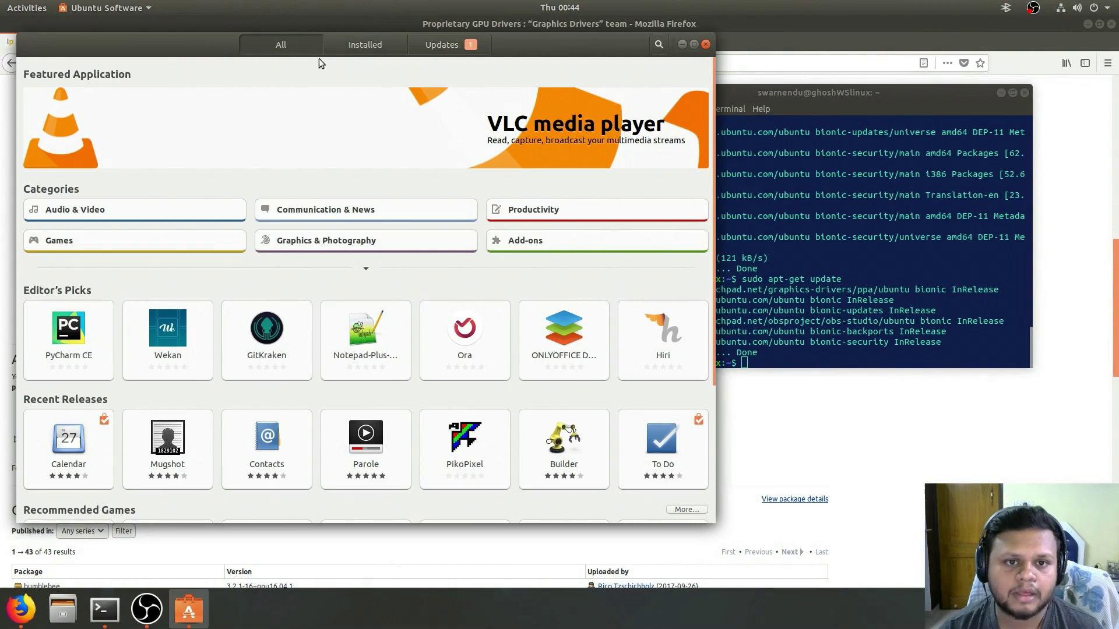
click(148, 11)
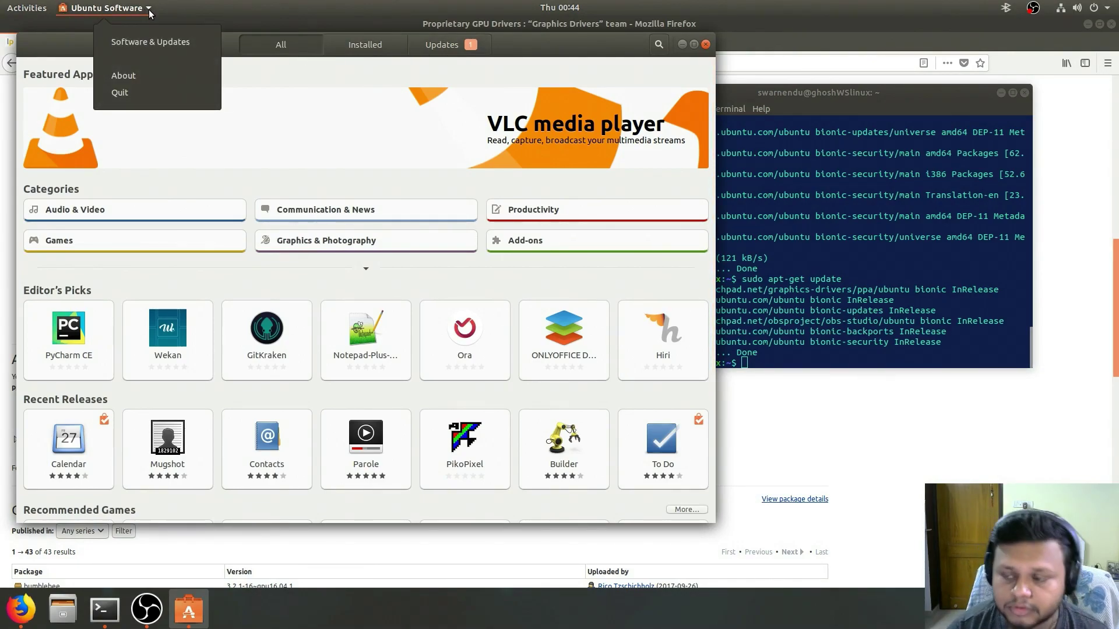
click(167, 43)
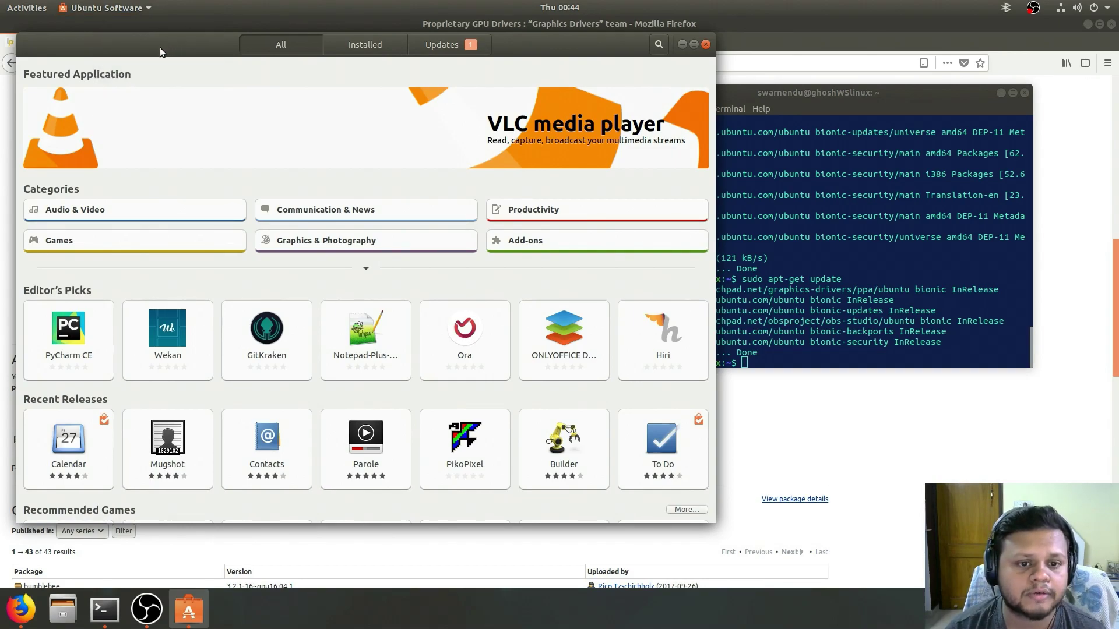
click(172, 5)
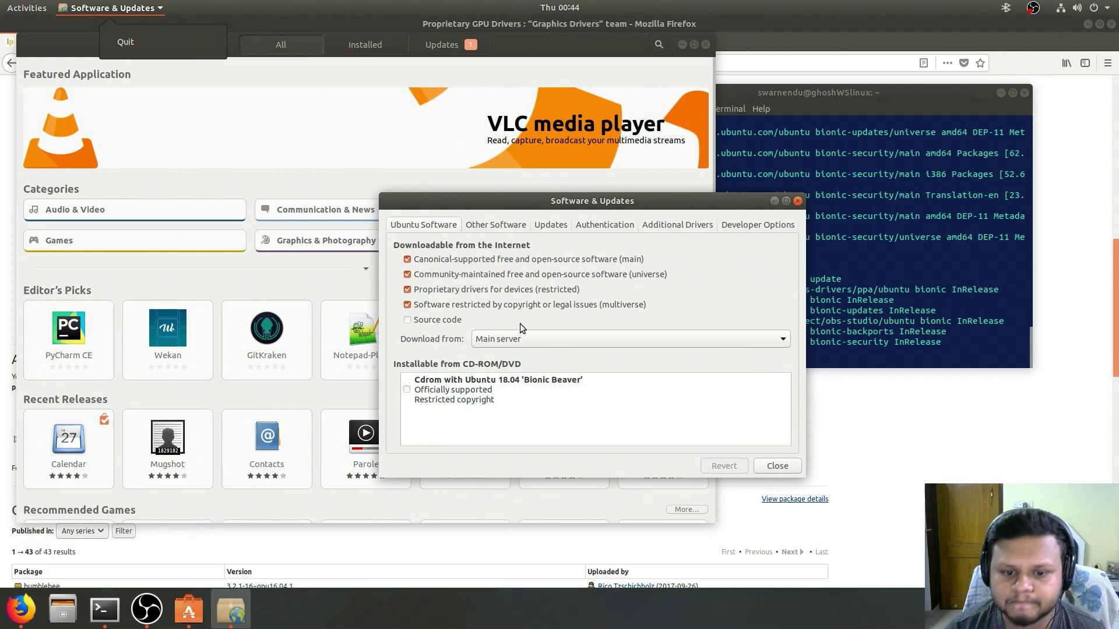
click(783, 343)
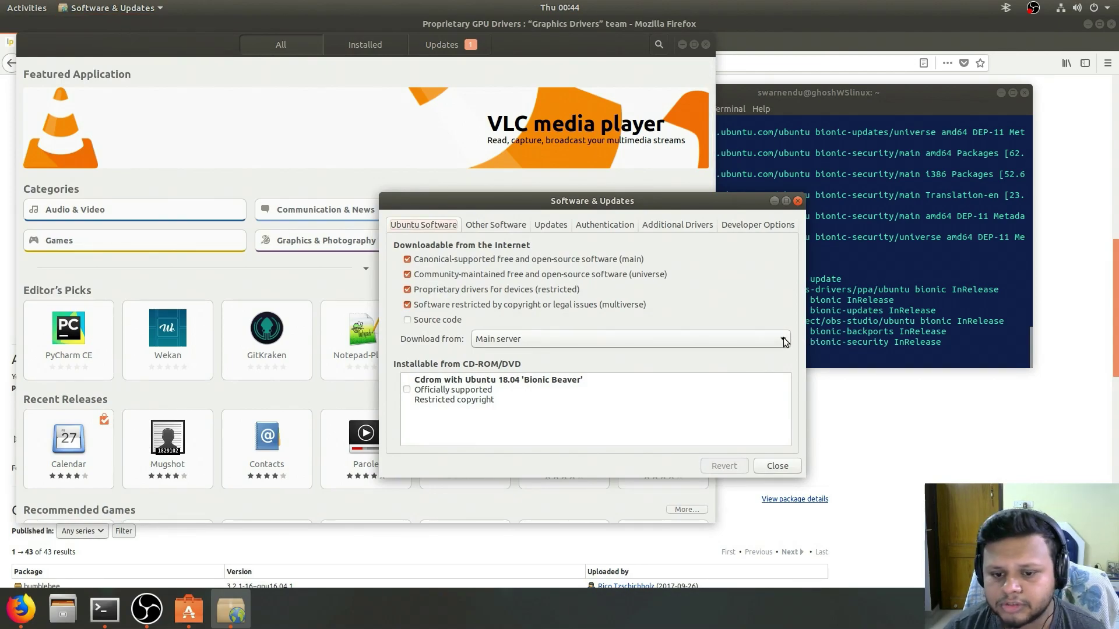
click(782, 342)
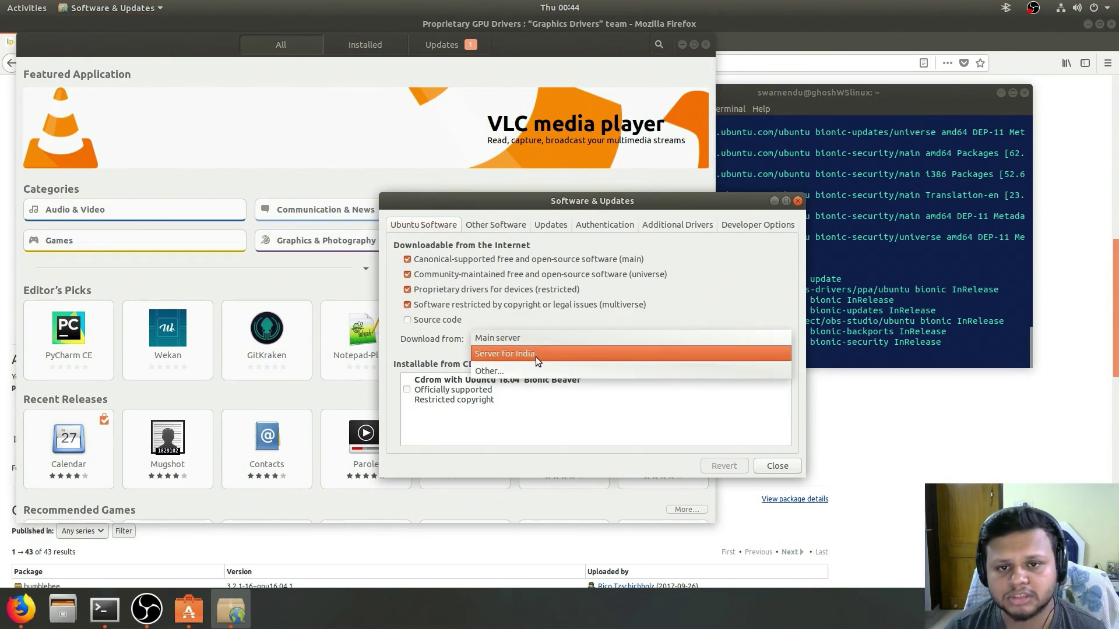
click(529, 338)
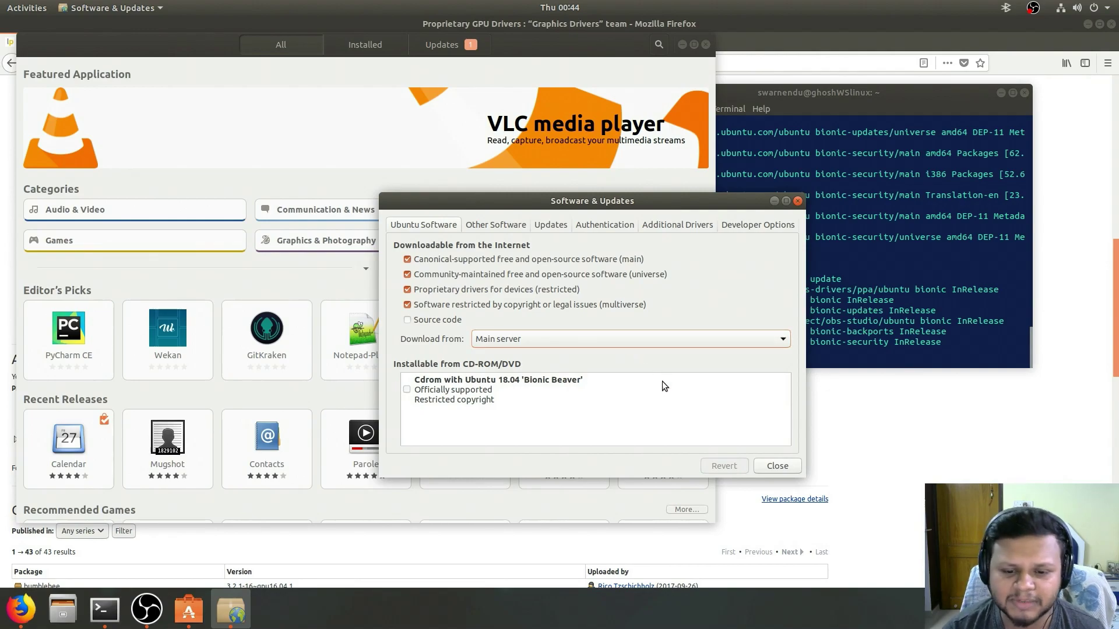
click(776, 466)
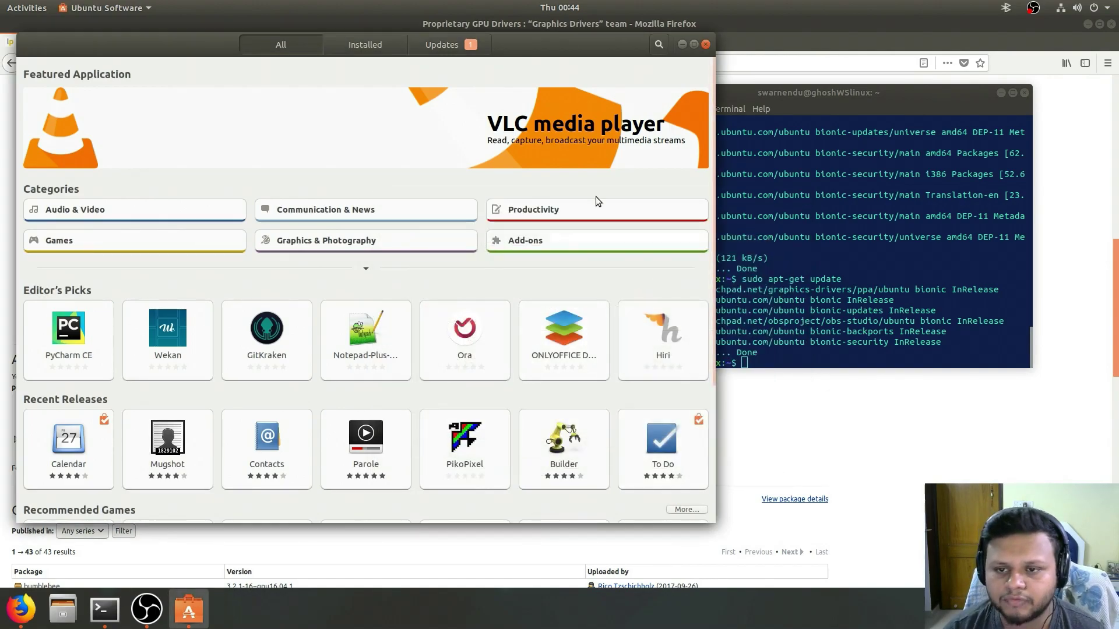
Close Ubuntu Software and select the 'sudo apt-get update' line on the Launchpad page.
click(706, 44)
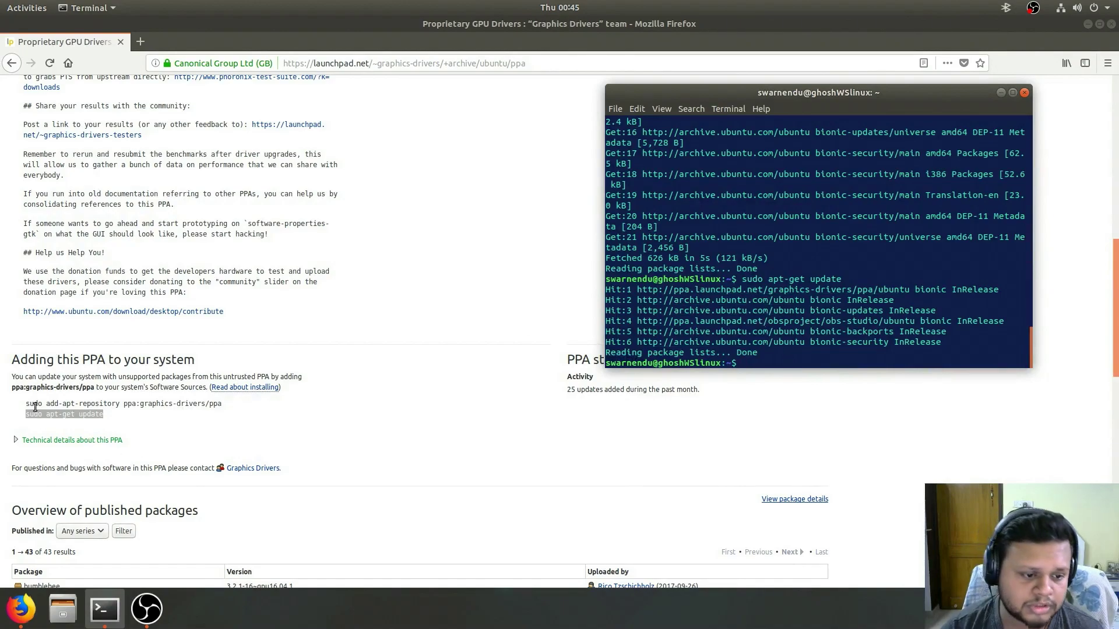
drag(23, 403, 222, 404)
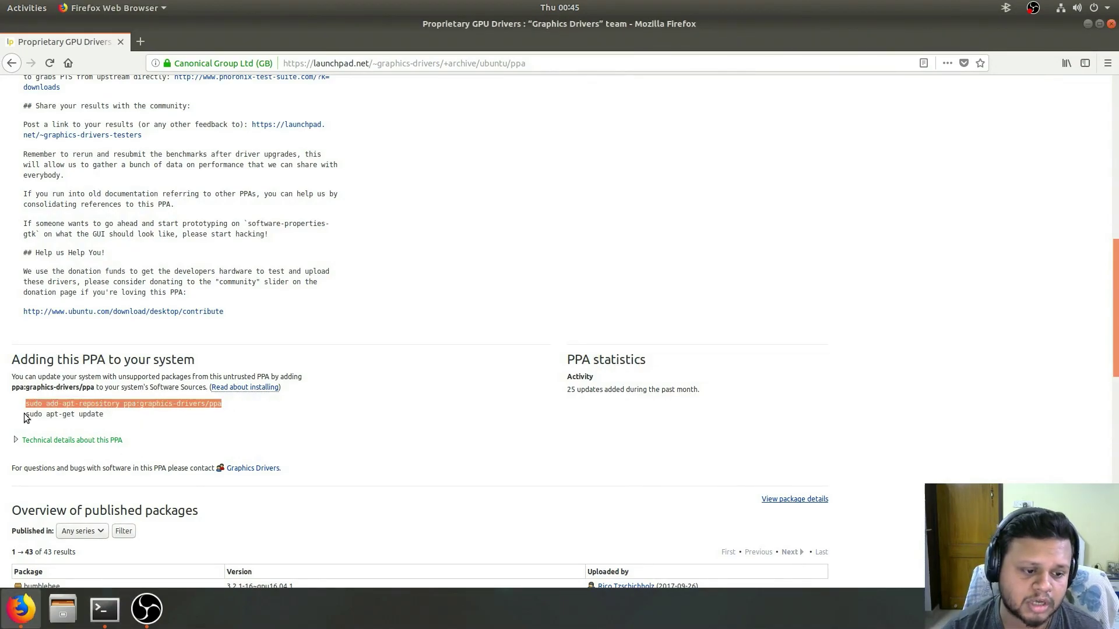
drag(26, 414, 190, 418)
Review the published packages table, highlighting the nvidia-graphics-drivers 396 version, then return to the terminal.
scroll(324, 425, up, 3)
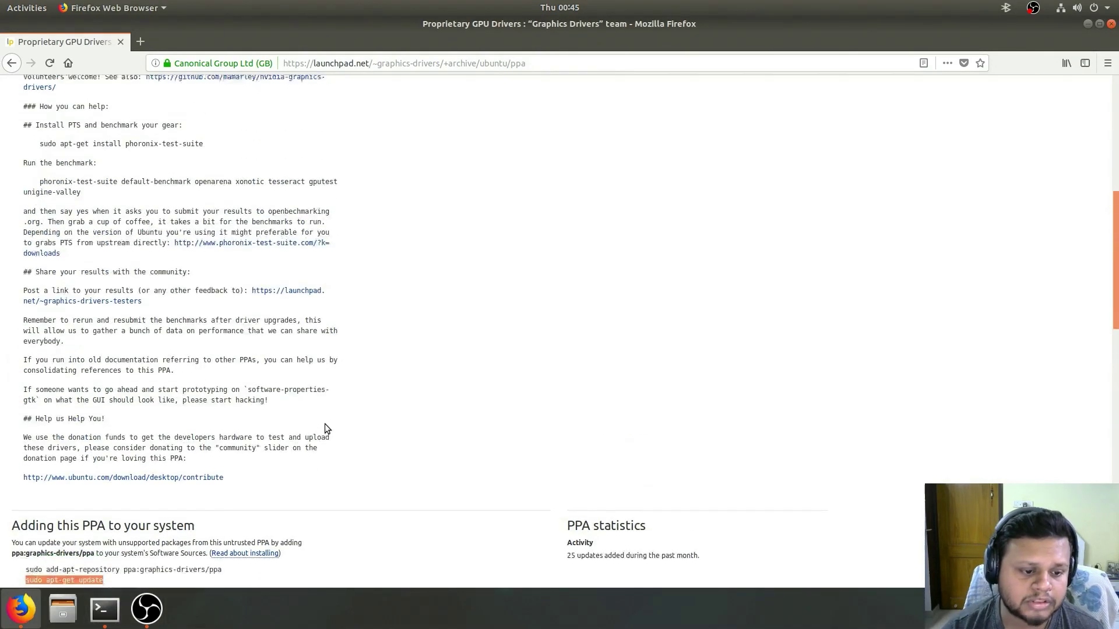
scroll(324, 425, up, 3)
scroll(324, 425, down, 4)
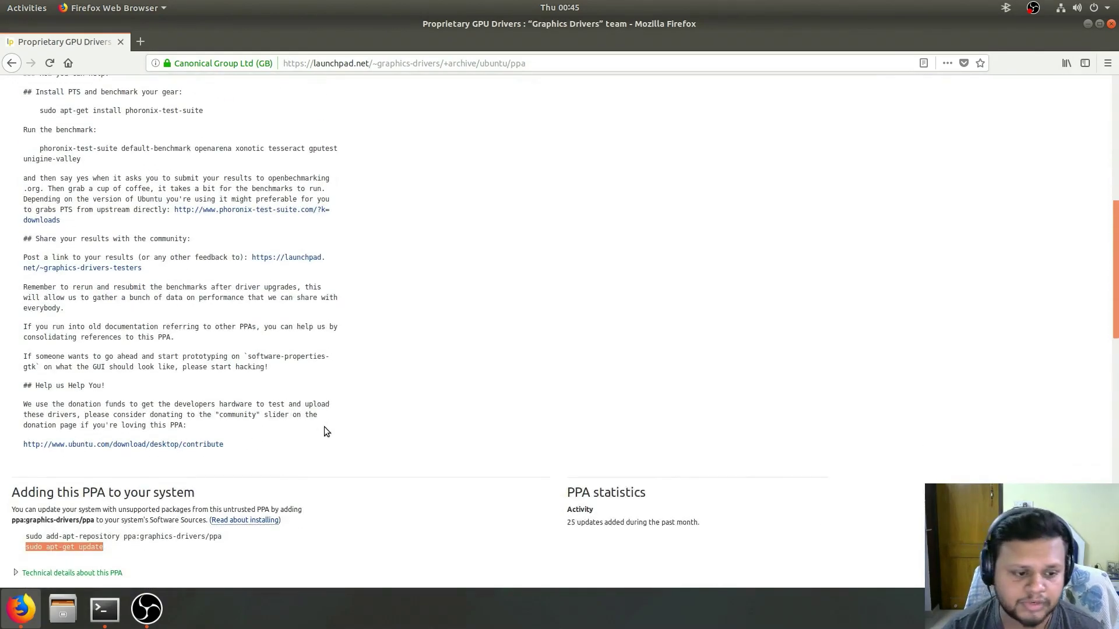
scroll(325, 429, down, 18)
scroll(324, 427, down, 5)
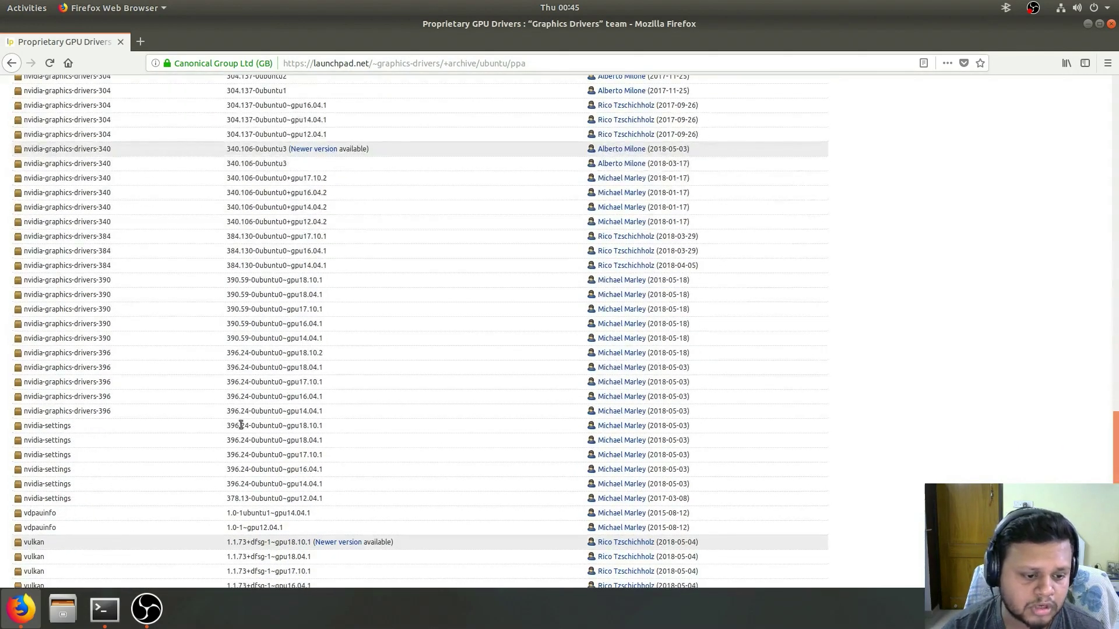
scroll(231, 381, down, 3)
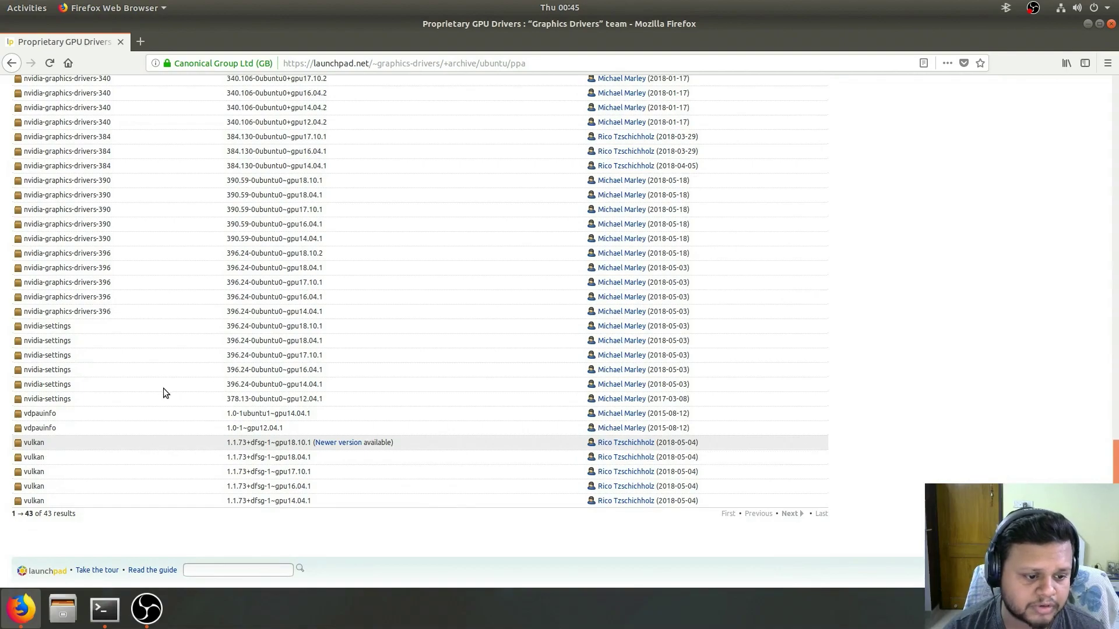
scroll(164, 389, down, 1)
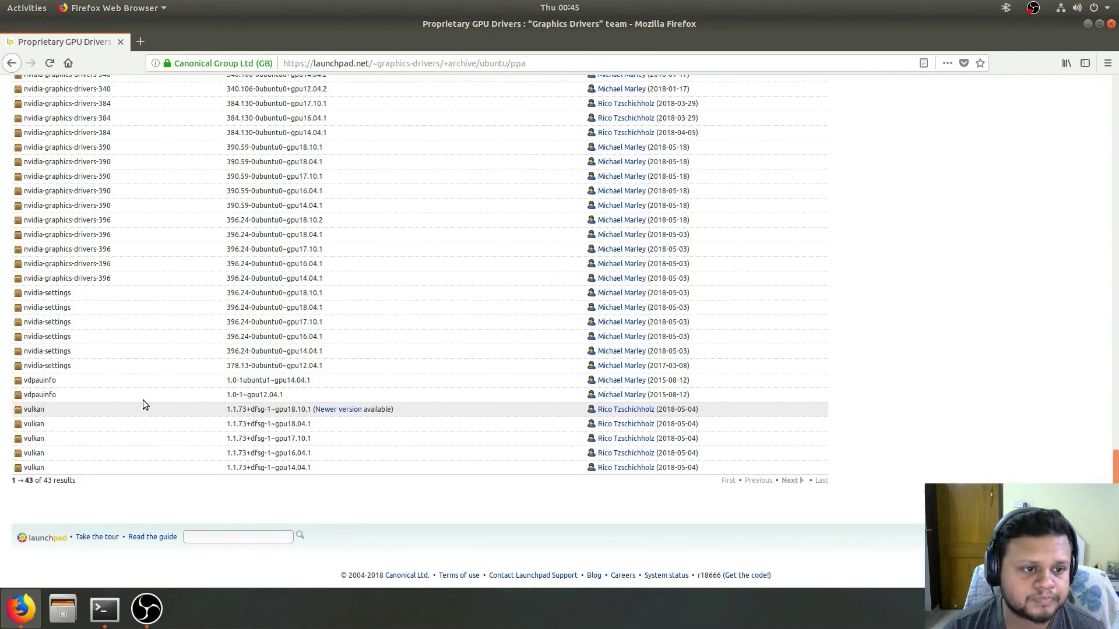
scroll(143, 401, up, 4)
scroll(144, 404, up, 2)
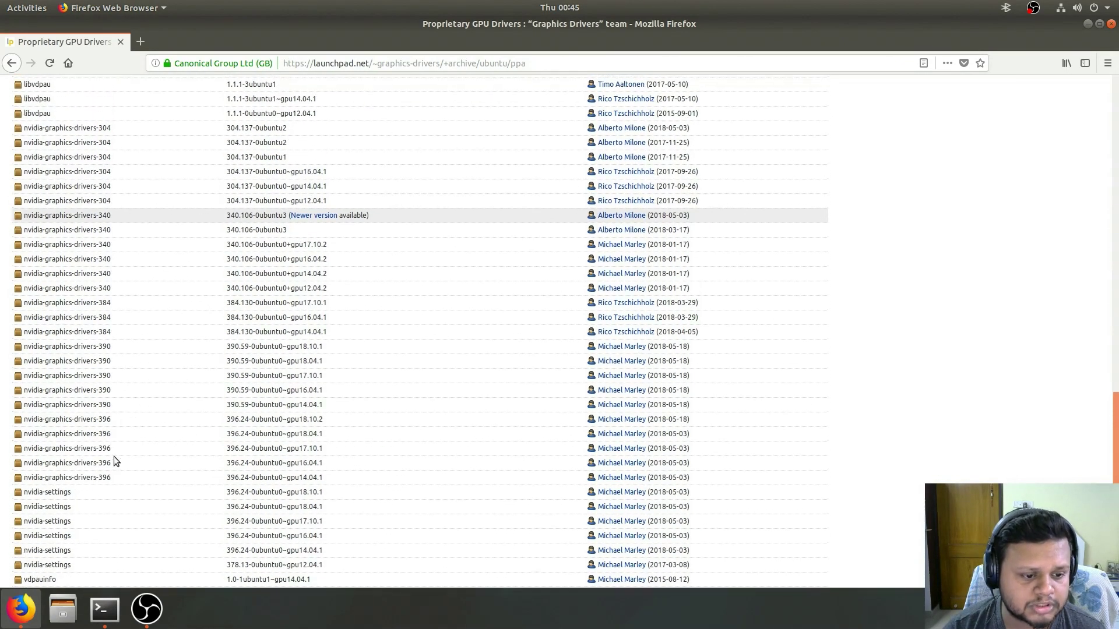
drag(99, 479, 110, 478)
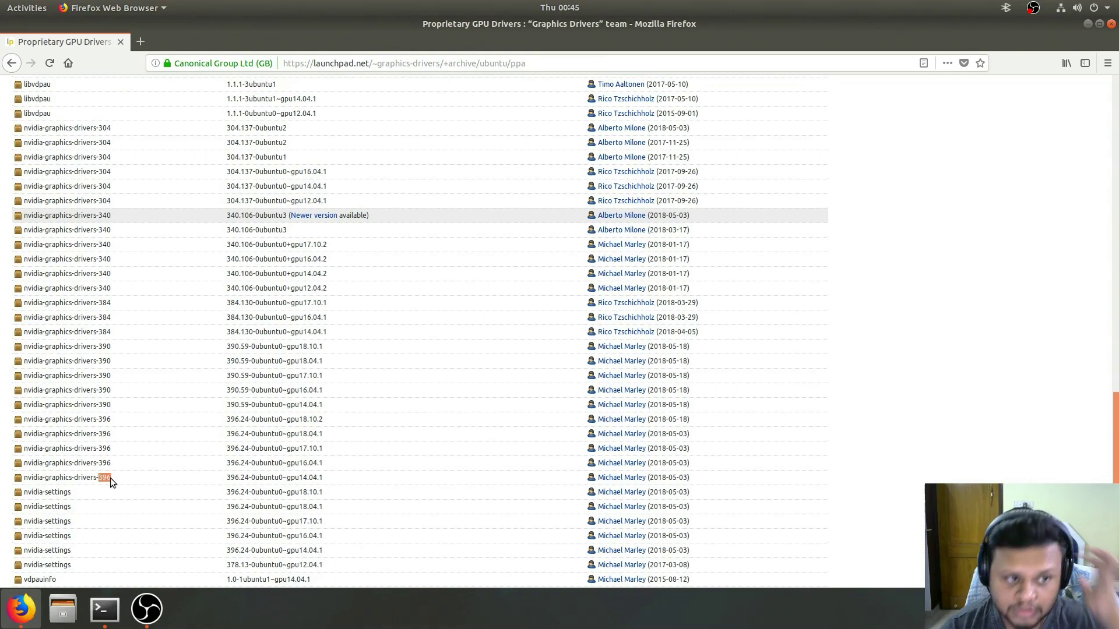
scroll(110, 476, up, 6)
scroll(110, 475, down, 12)
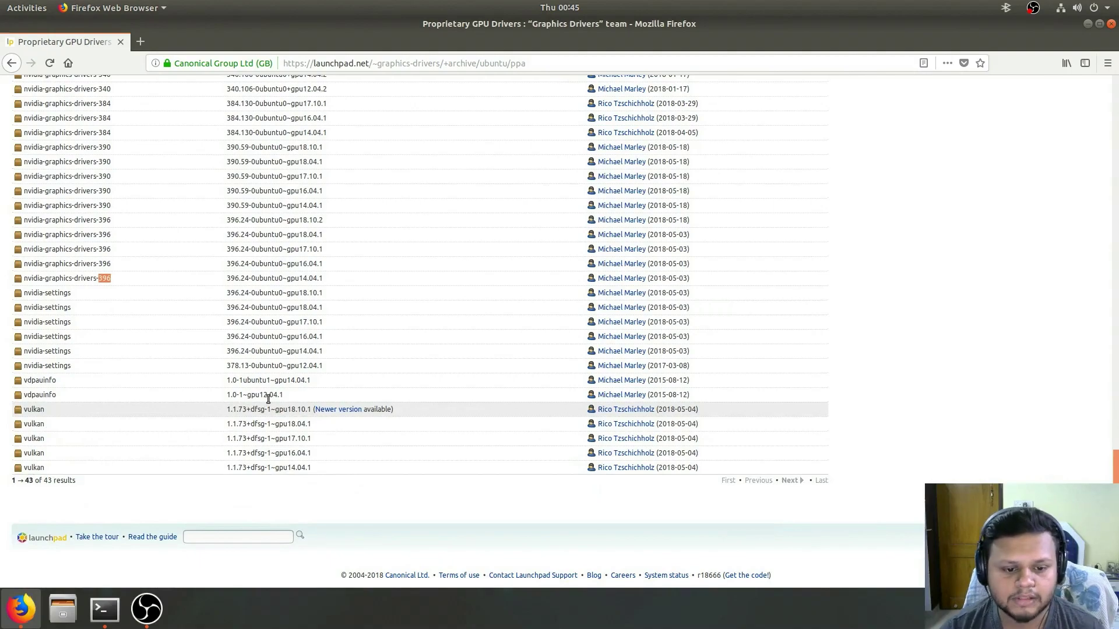
scroll(229, 398, up, 9)
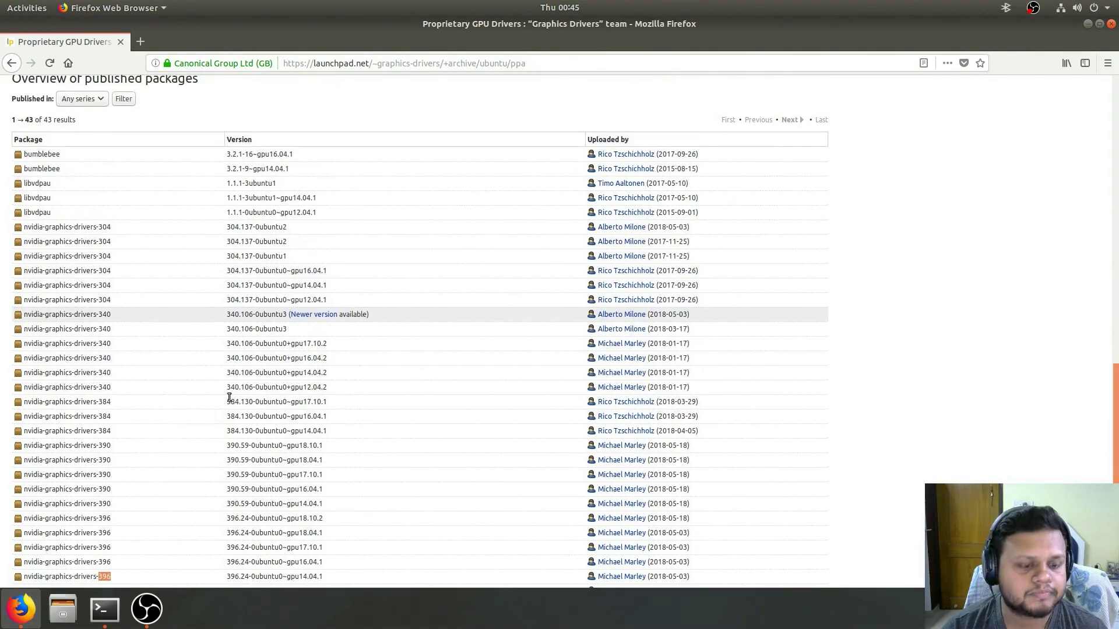
scroll(229, 397, down, 3)
click(104, 609)
Type 'sudo apt-get install nvidia-' and page through all tab-completed nvidia package names.
text(sudo apt-)
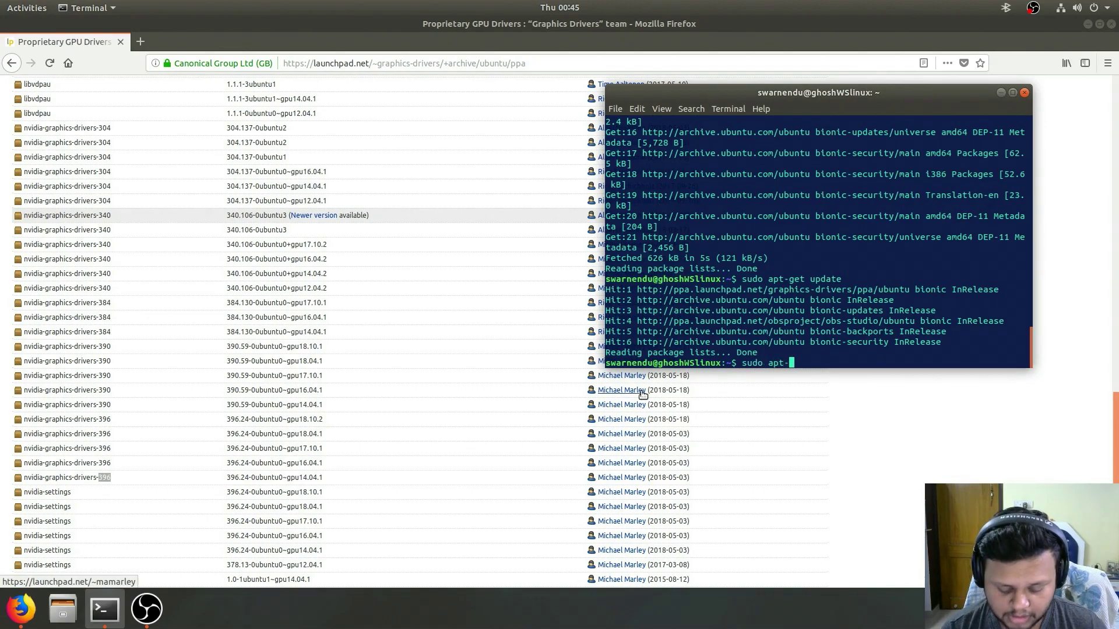
text(get install )
text(nvidi)
text(iiiiiiiiiiiiiiiiiiiiiiiiiiiiiiiiiiiiiiiiii)
key(BackSpace)
key(BackSpace)
key(BackSpace)
key(BackSpace)
key(BackSpace)
key(BackSpace)
key(BackSpace)
key(BackSpace)
key(BackSpace)
key(BackSpace)
key(BackSpace)
key(BackSpace)
key(BackSpace)
key(BackSpace)
key(BackSpace)
key(BackSpace)
key(BackSpace)
key(BackSpace)
key(BackSpace)
key(BackSpace)
key(BackSpace)
key(BackSpace)
key(BackSpace)
key(BackSpace)
key(BackSpace)
key(BackSpace)
key(BackSpace)
key(BackSpace)
text(a-)
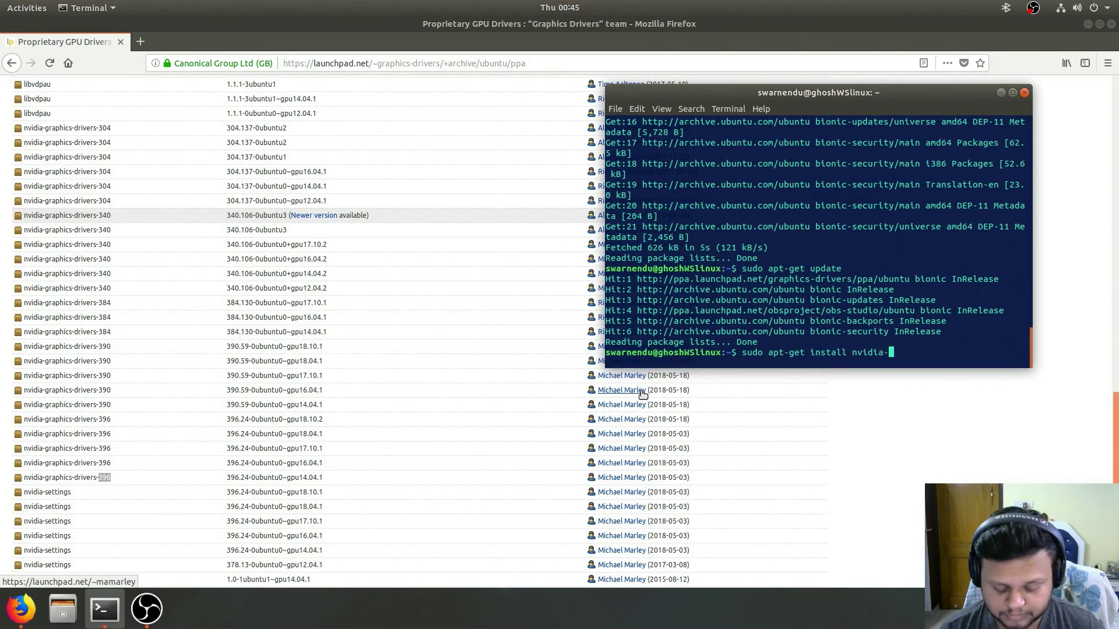
key(Tab)
key(Tab)
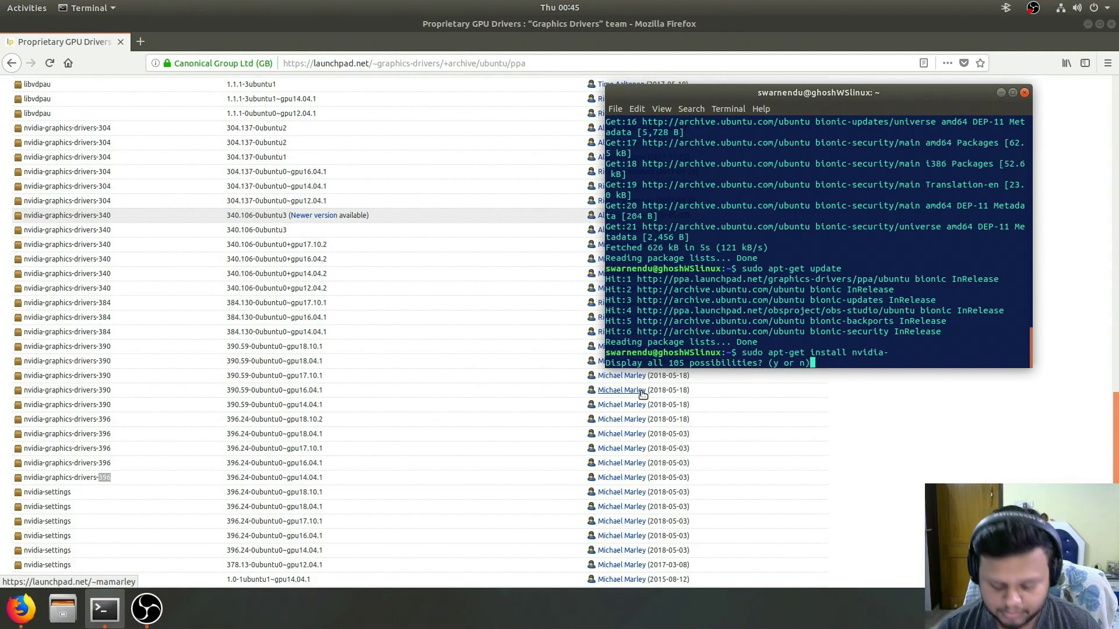
key(y)
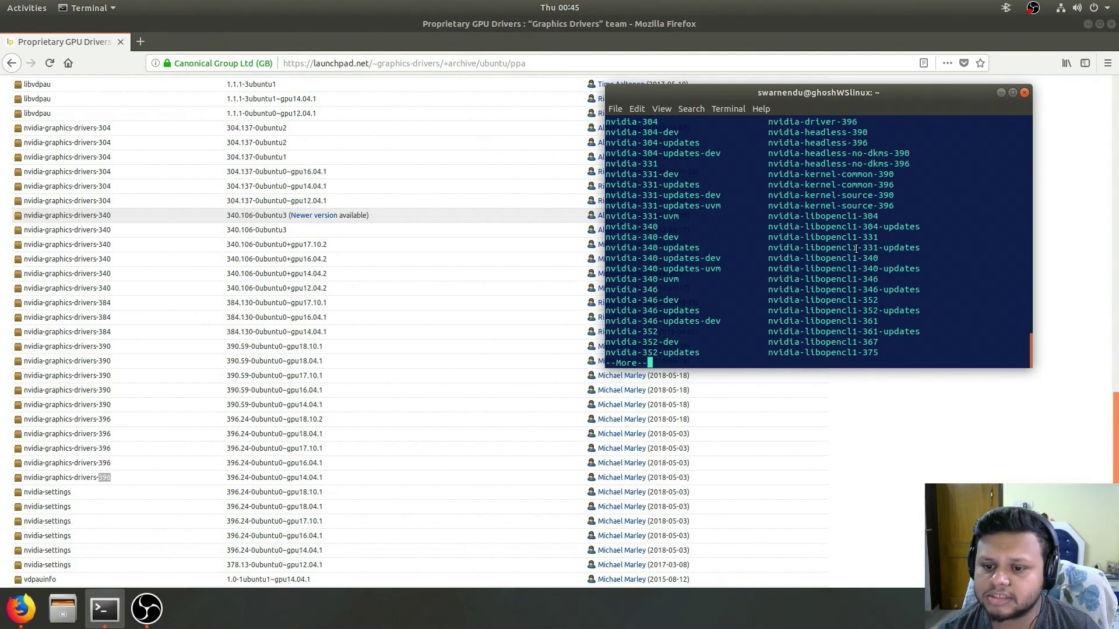
key(space)
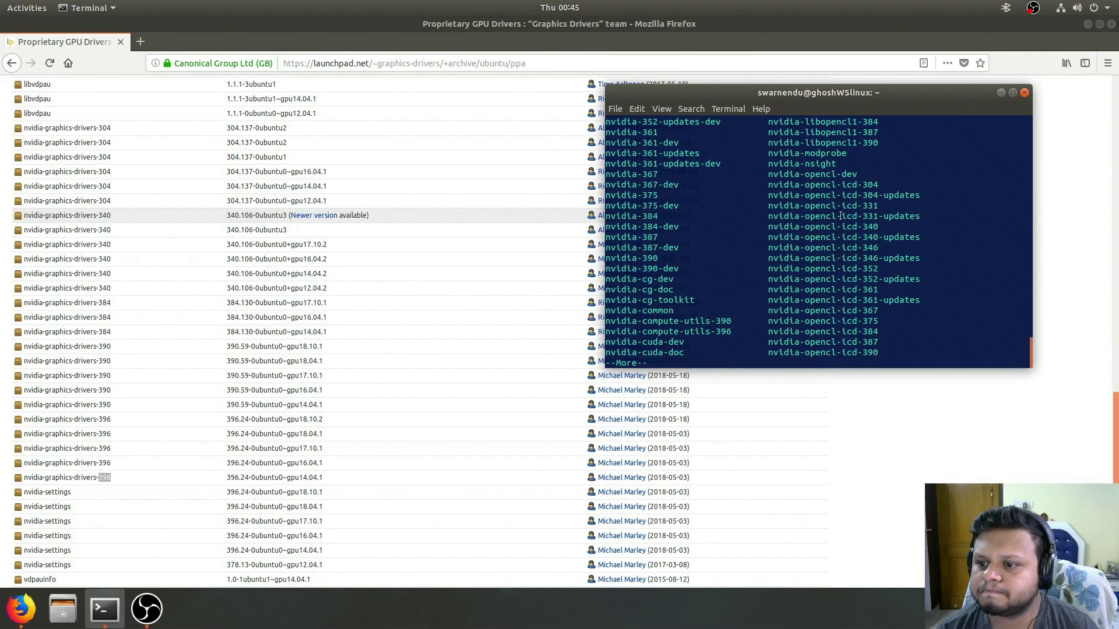
key(space)
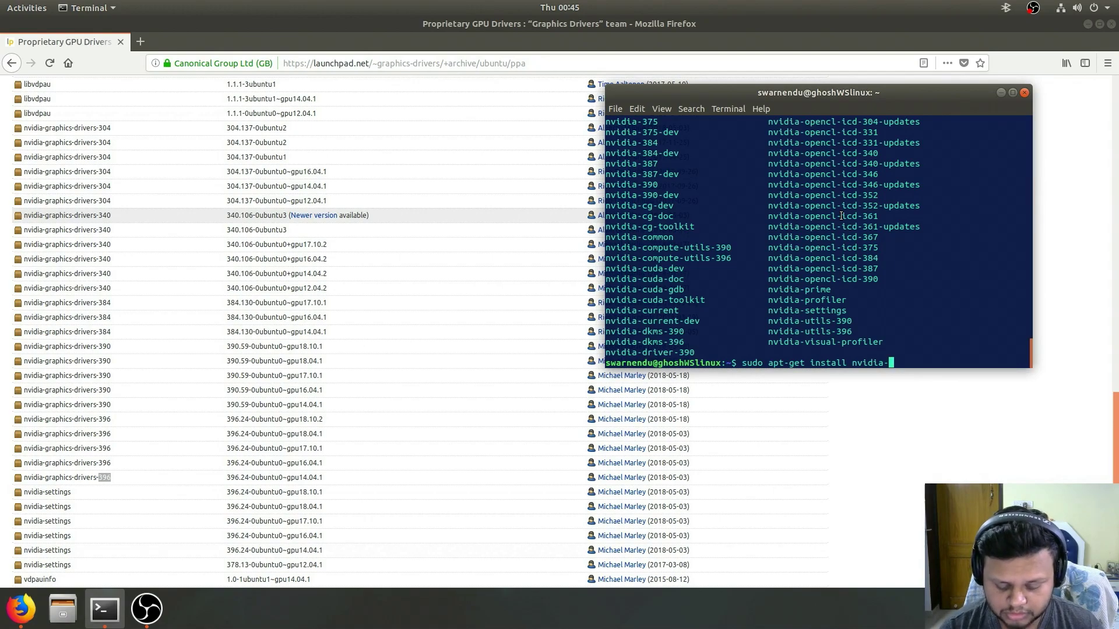
Narrow completion to nvidia-3 packages, then run 'sudo apt-get install nvidia-390'.
text(396)
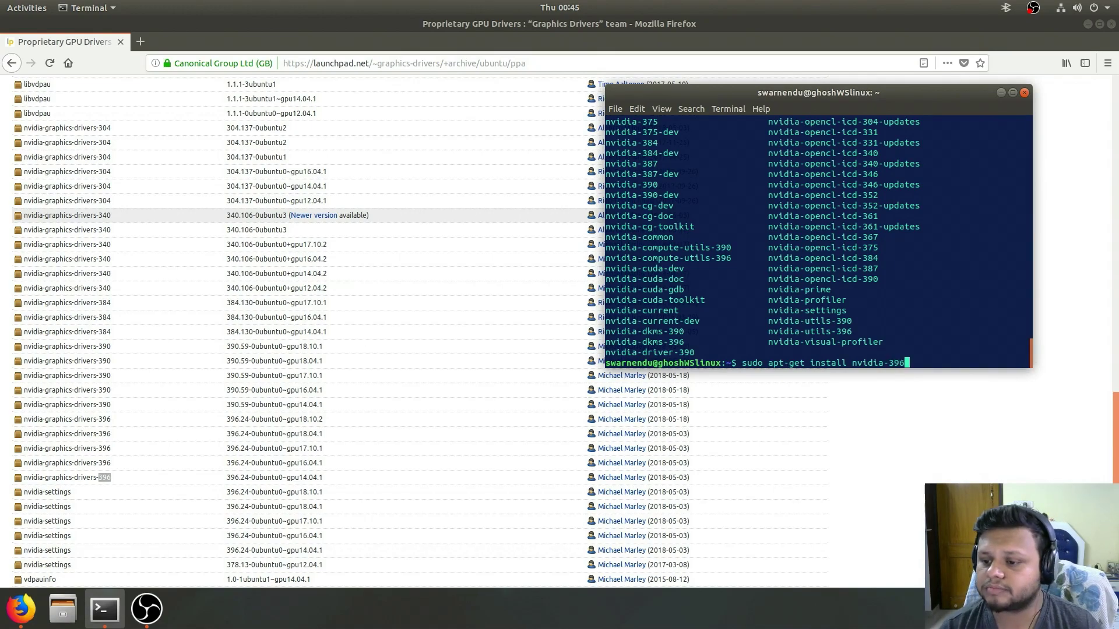
key(BackSpace)
key(Tab)
key(Tab)
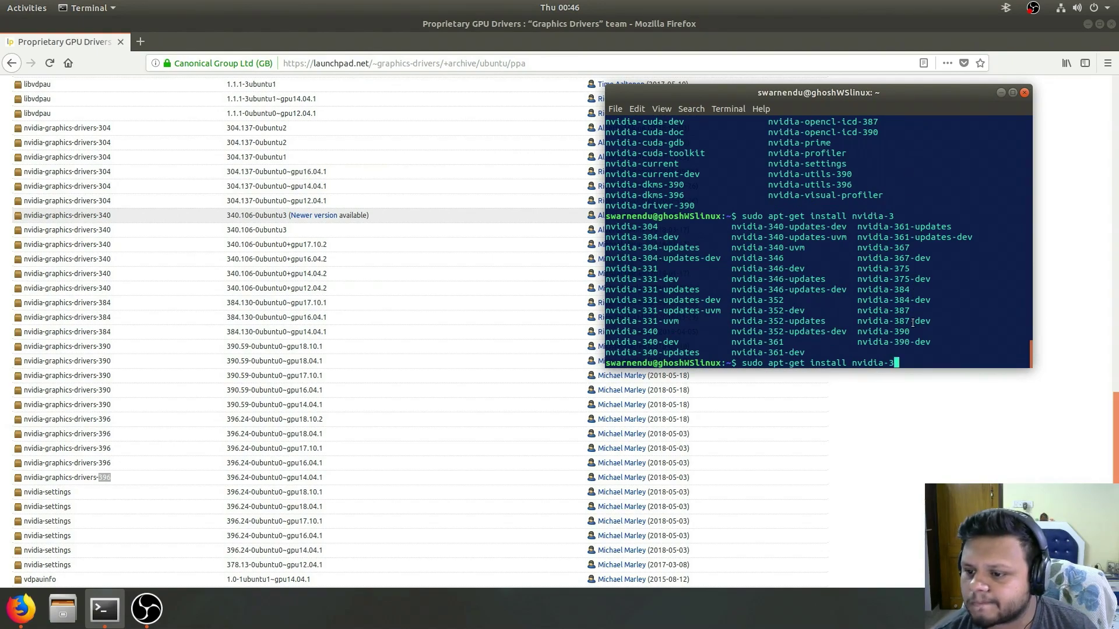
drag(912, 331, 856, 330)
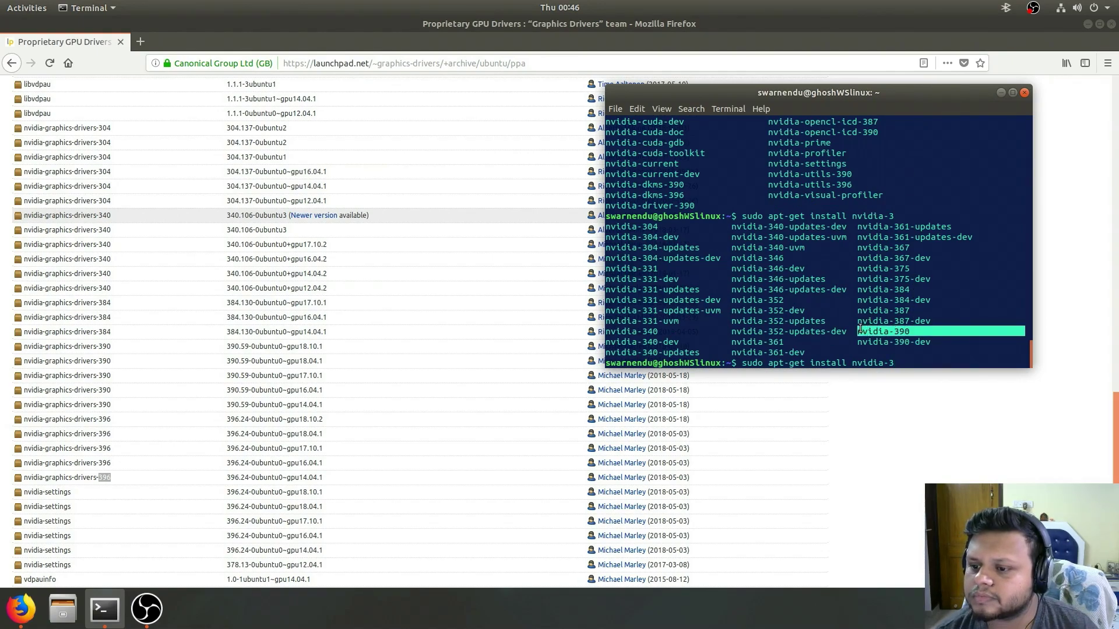
click(878, 312)
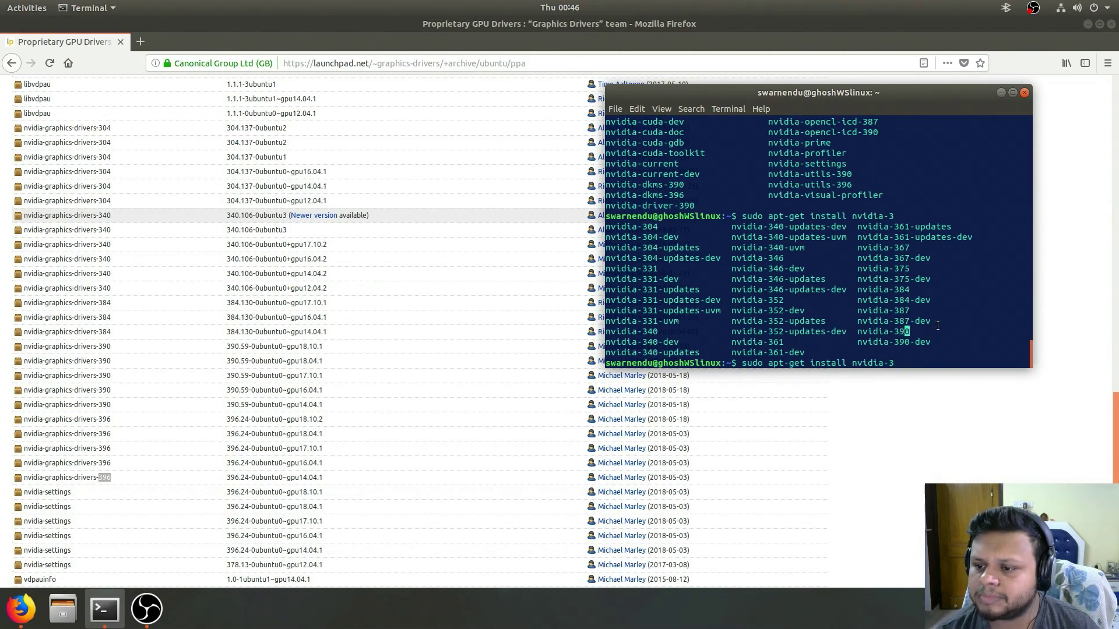
click(897, 362)
text(90)
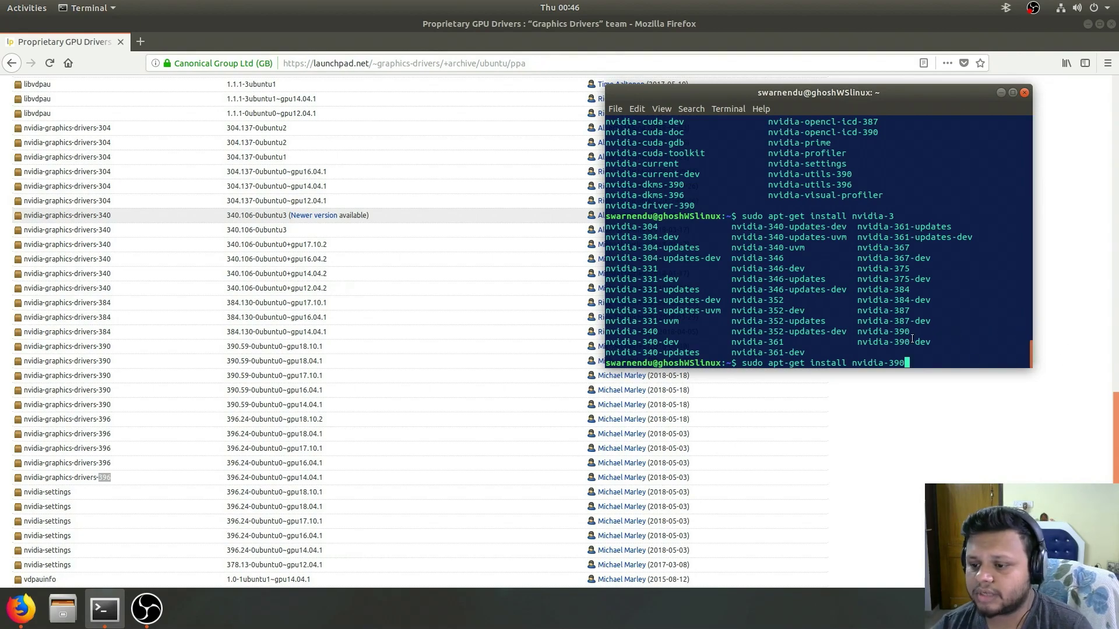
key(Return)
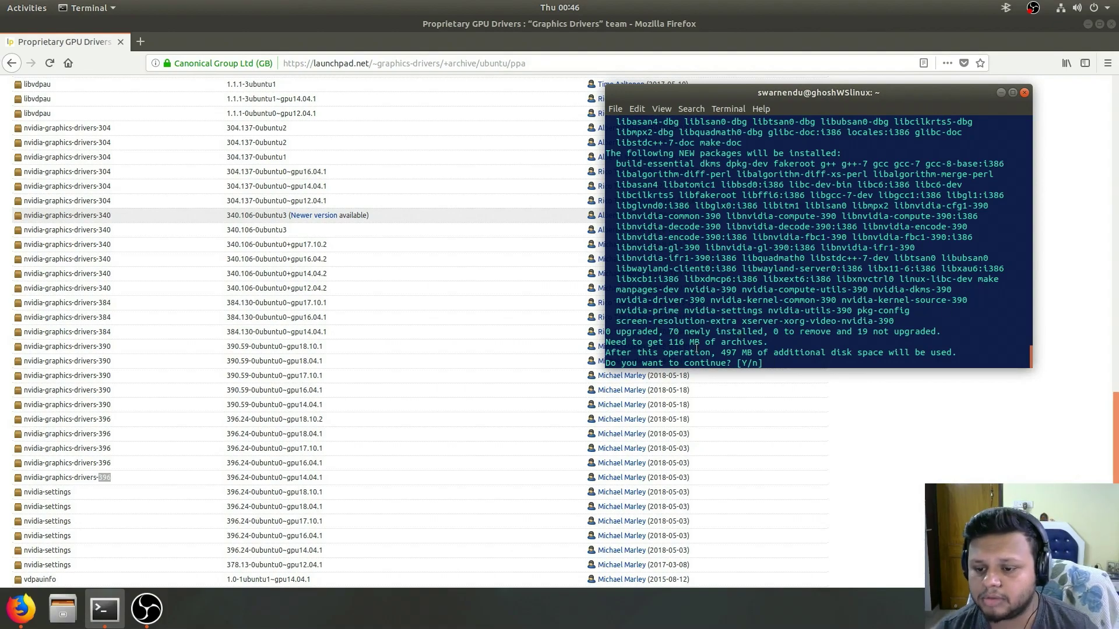
Confirm the nvidia-390 install (70 new packages, 497 MB) by answering Y.
drag(720, 353, 743, 353)
click(787, 362)
text(Y)
key(Return)
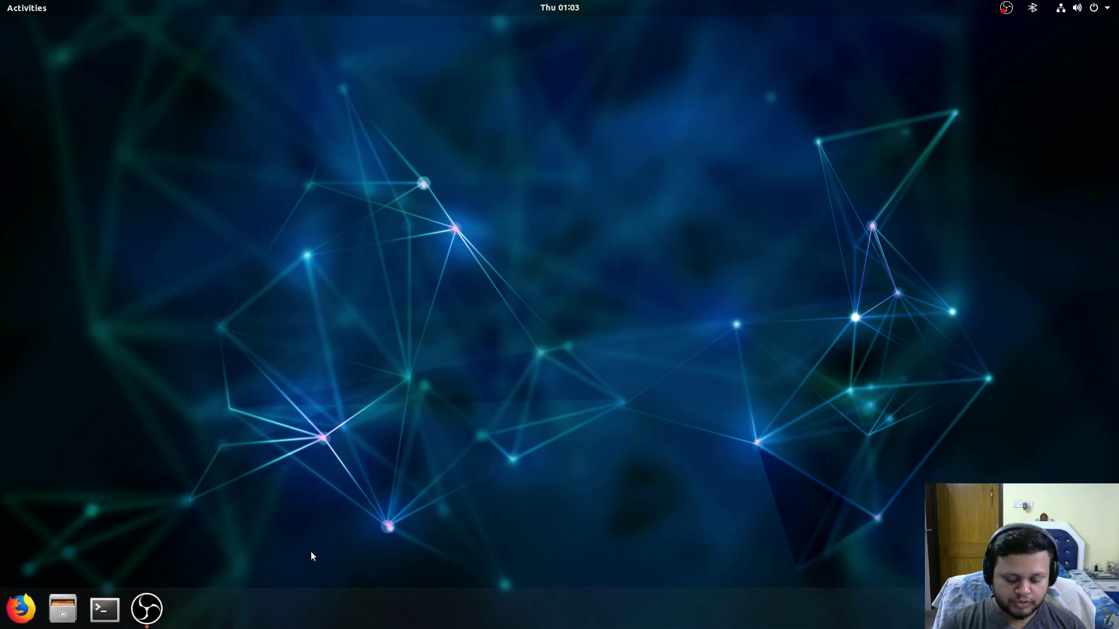
Open a new terminal with Ctrl+Alt+T and run nvidia-smi to check the GPU driver.
key(ctrl+alt+t)
text(nvidia)
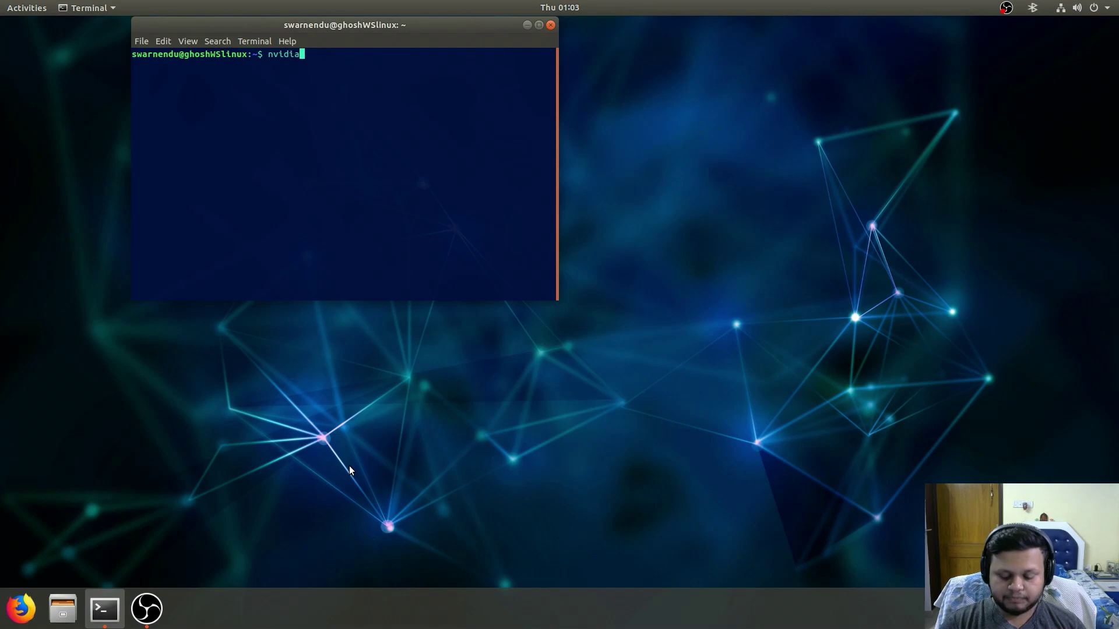
text(-smio)
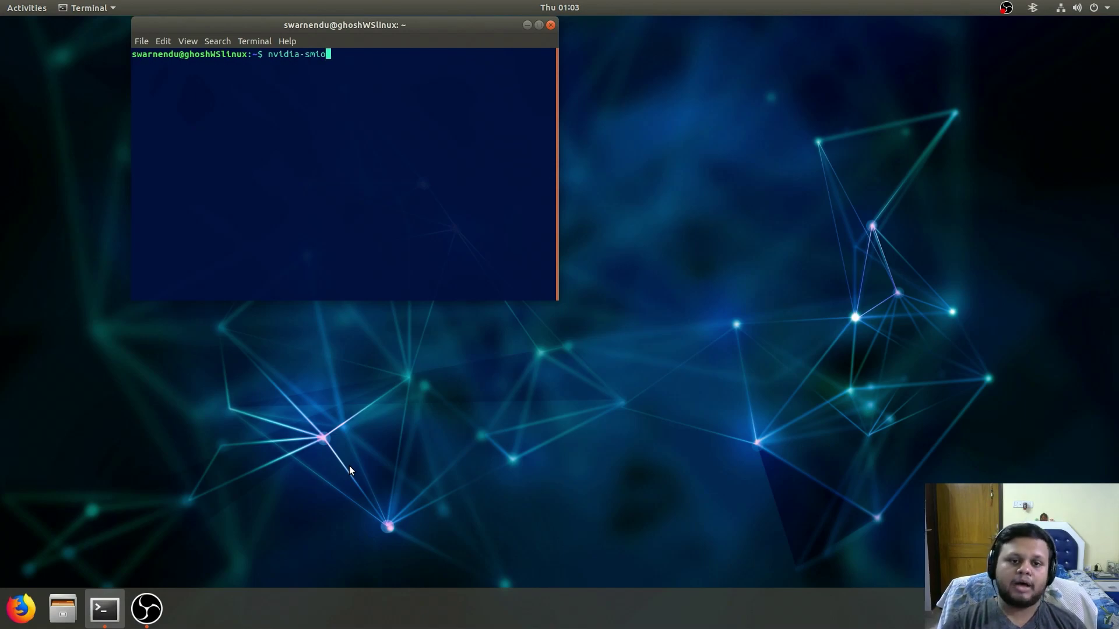
key(BackSpace)
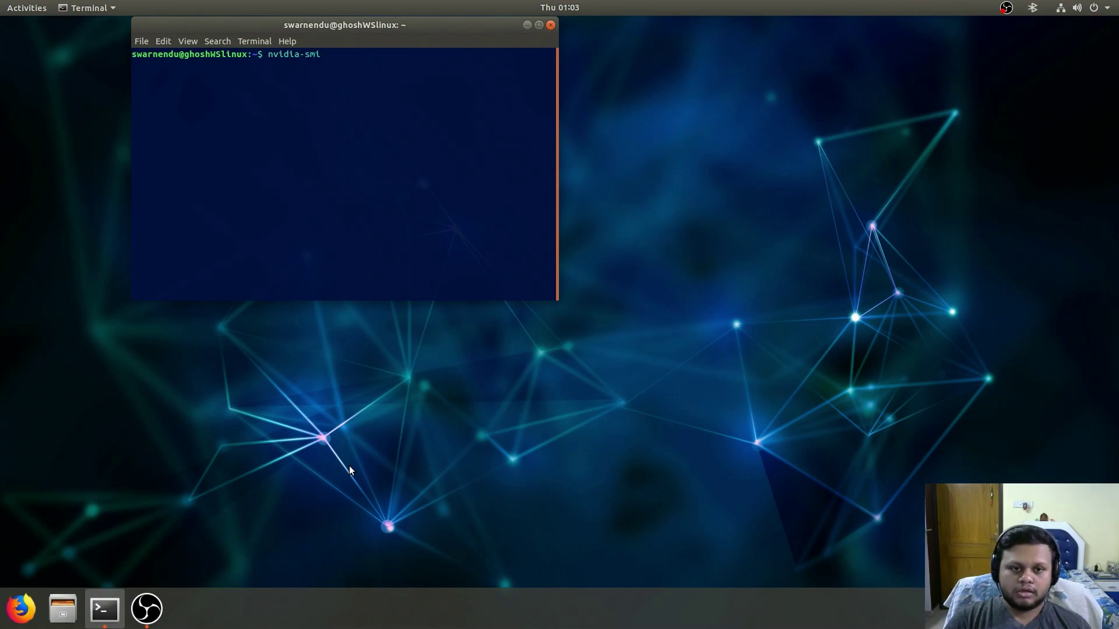
key(Return)
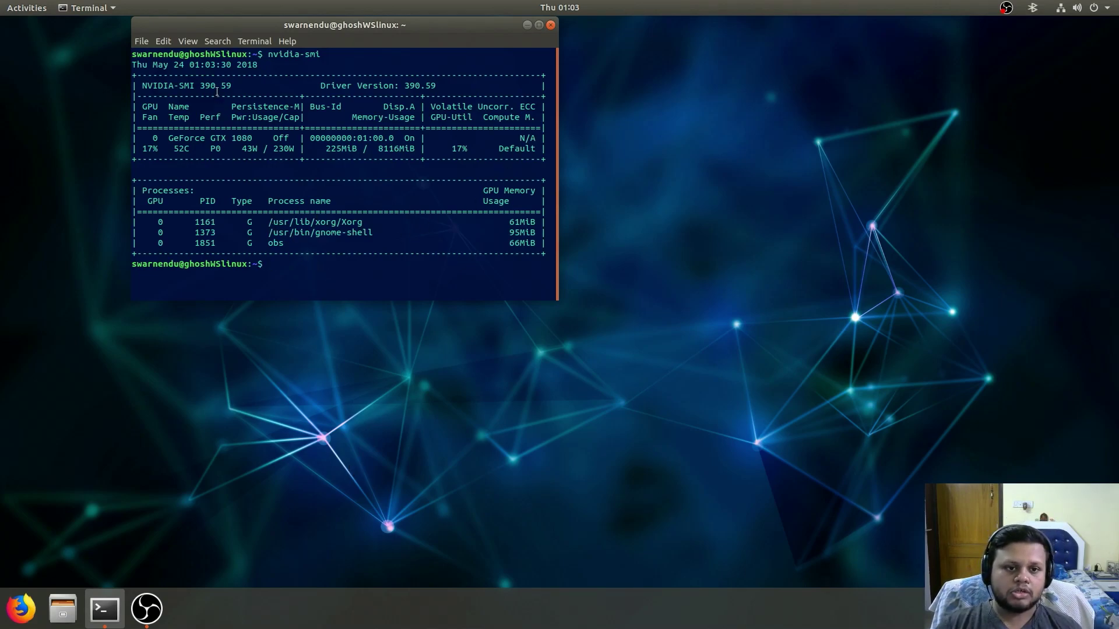
Highlight driver version 390.59, the GeForce GTX 1080 name and the 43W / 230W power reading.
drag(200, 86, 242, 85)
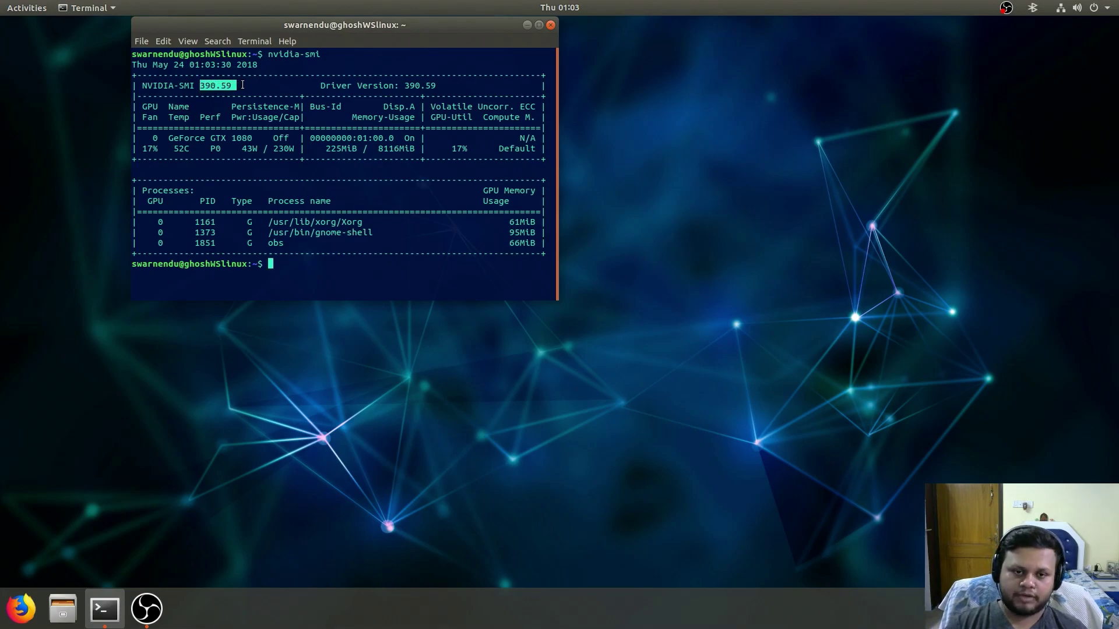
click(243, 85)
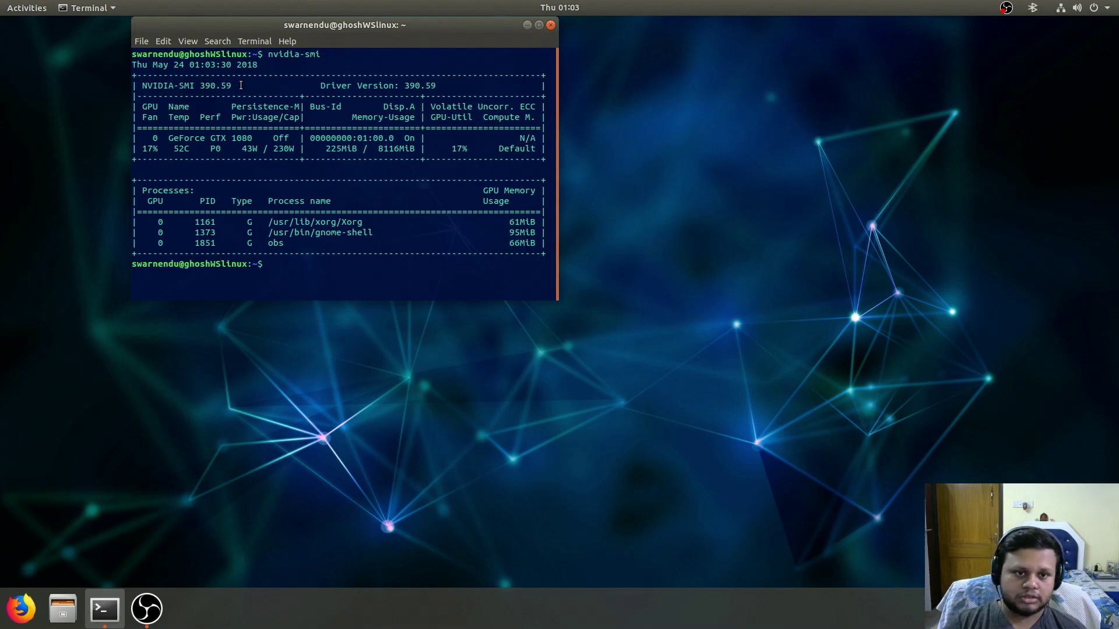
drag(169, 138, 253, 138)
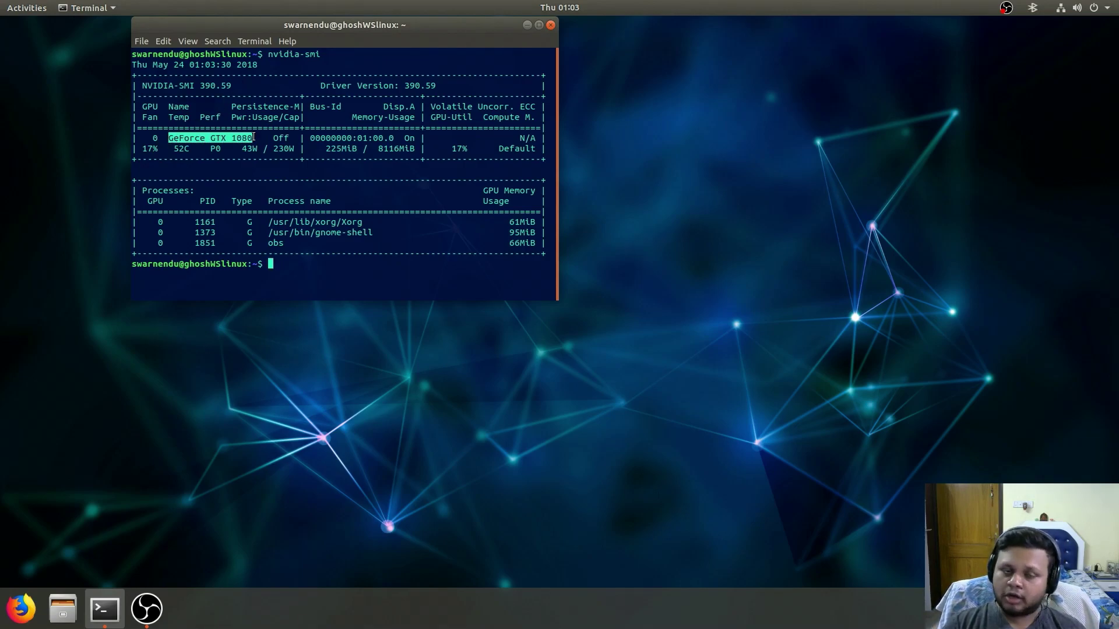
click(159, 149)
drag(159, 150, 296, 151)
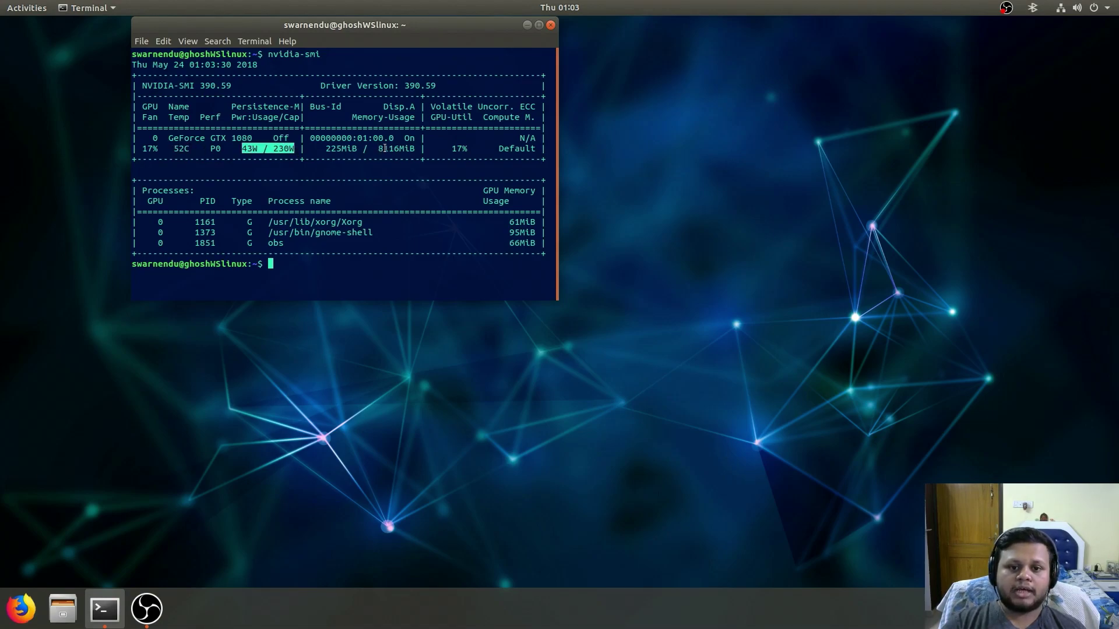
Highlight 225MiB memory, 17% utilisation, the GPU process rows and gnome-shell PID 1373, then centre the window.
drag(379, 149, 327, 150)
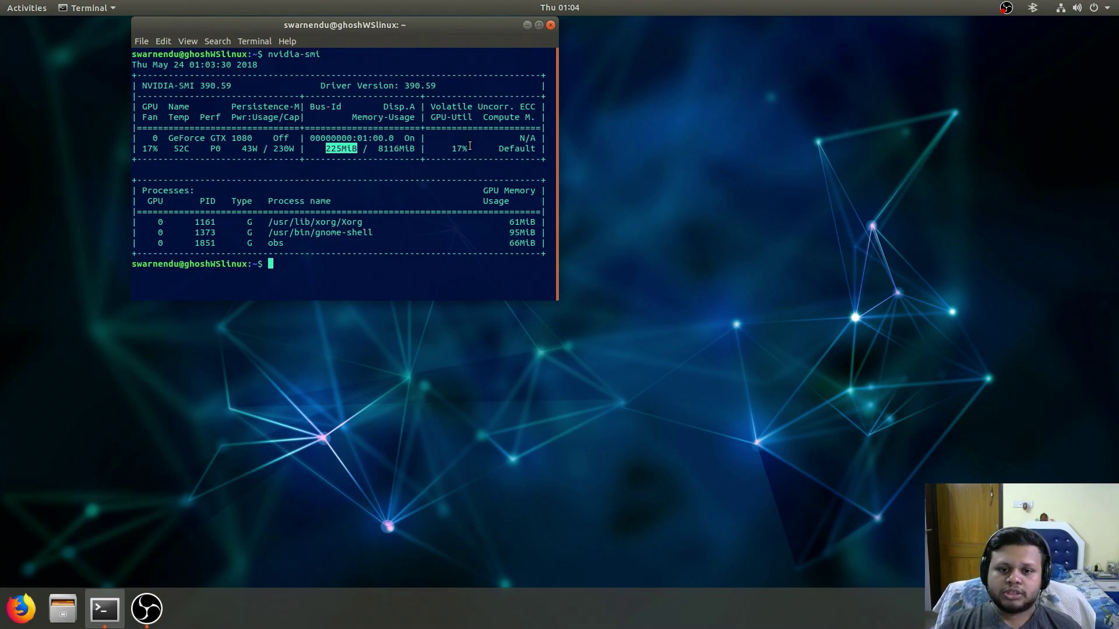
drag(453, 148, 472, 148)
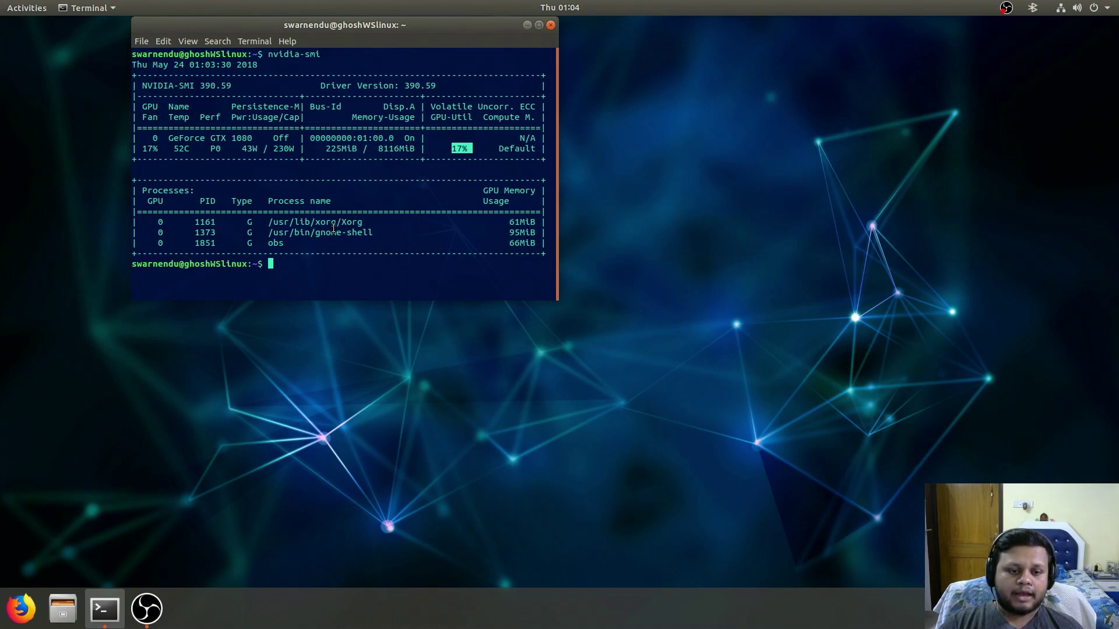
drag(268, 222, 336, 244)
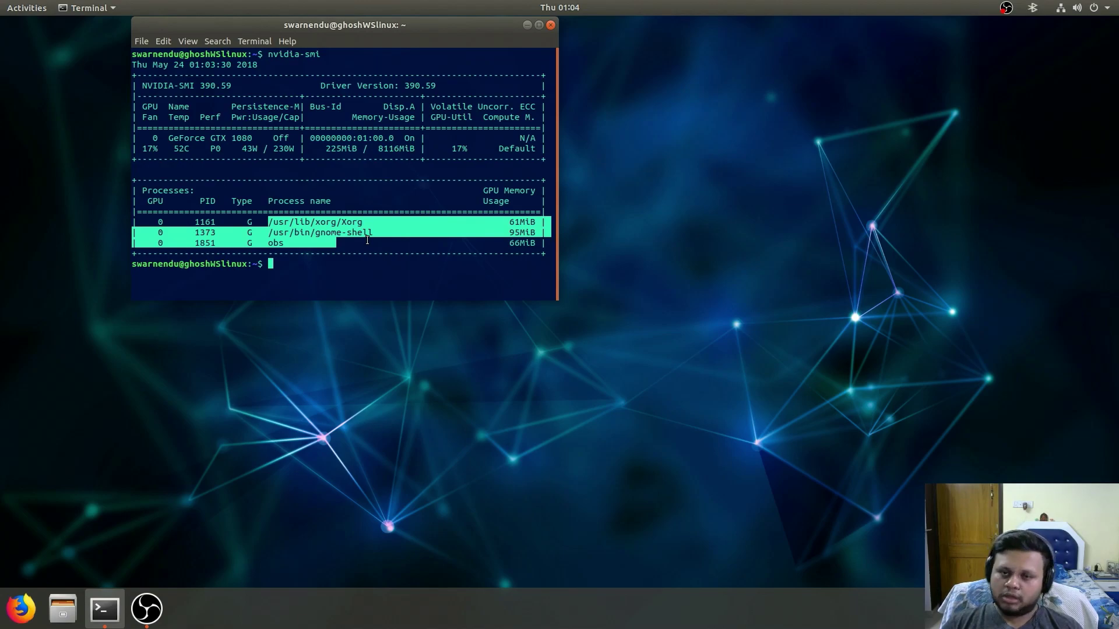
click(357, 172)
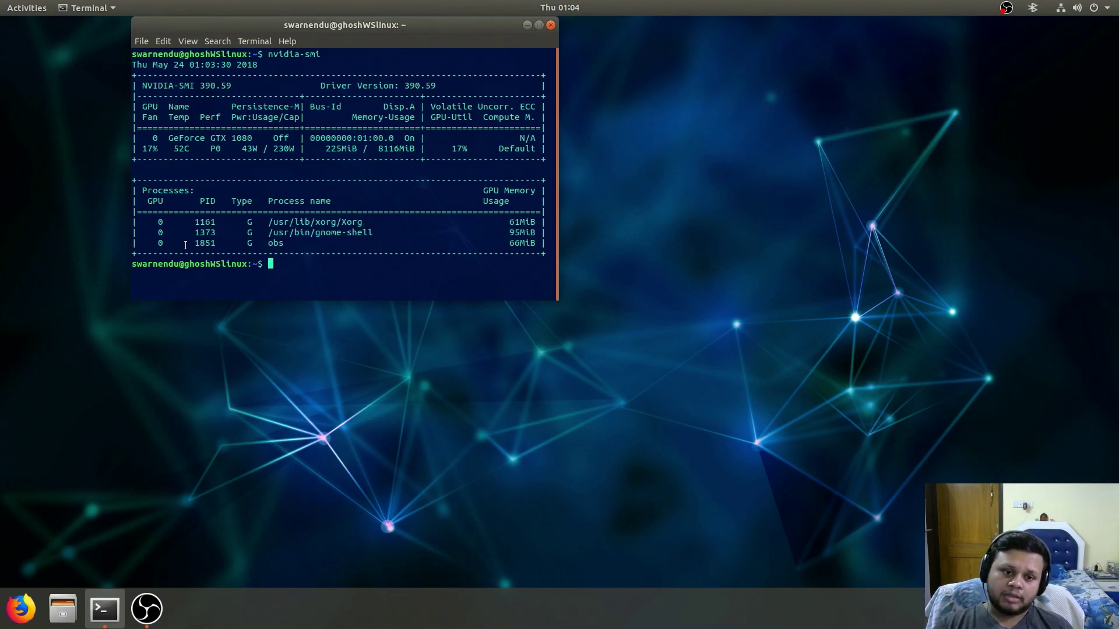
drag(196, 232, 220, 232)
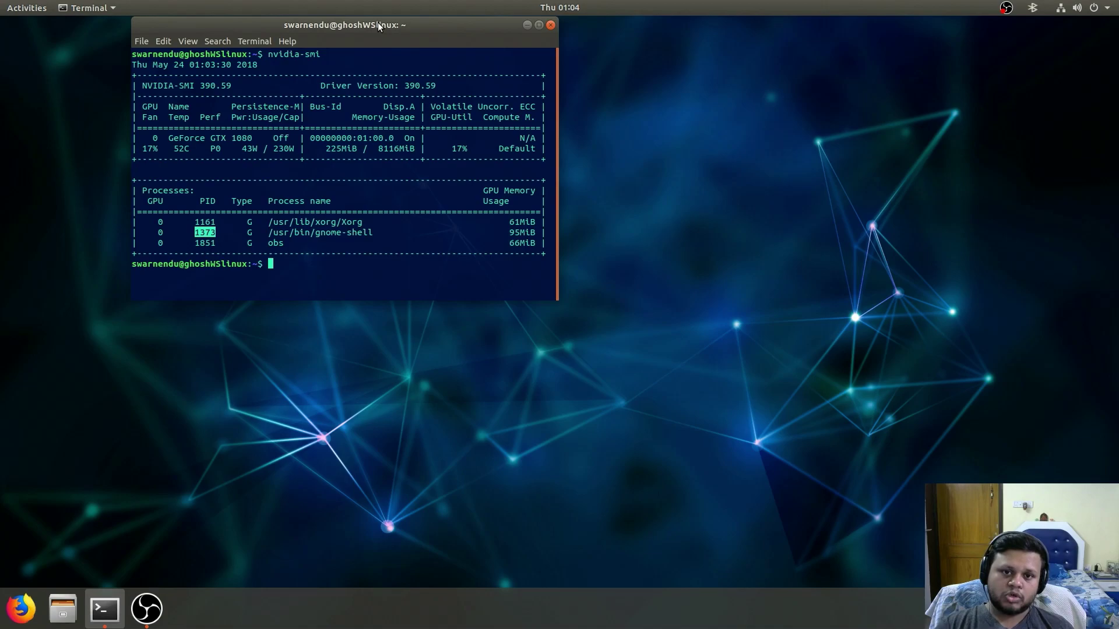
drag(379, 24, 514, 78)
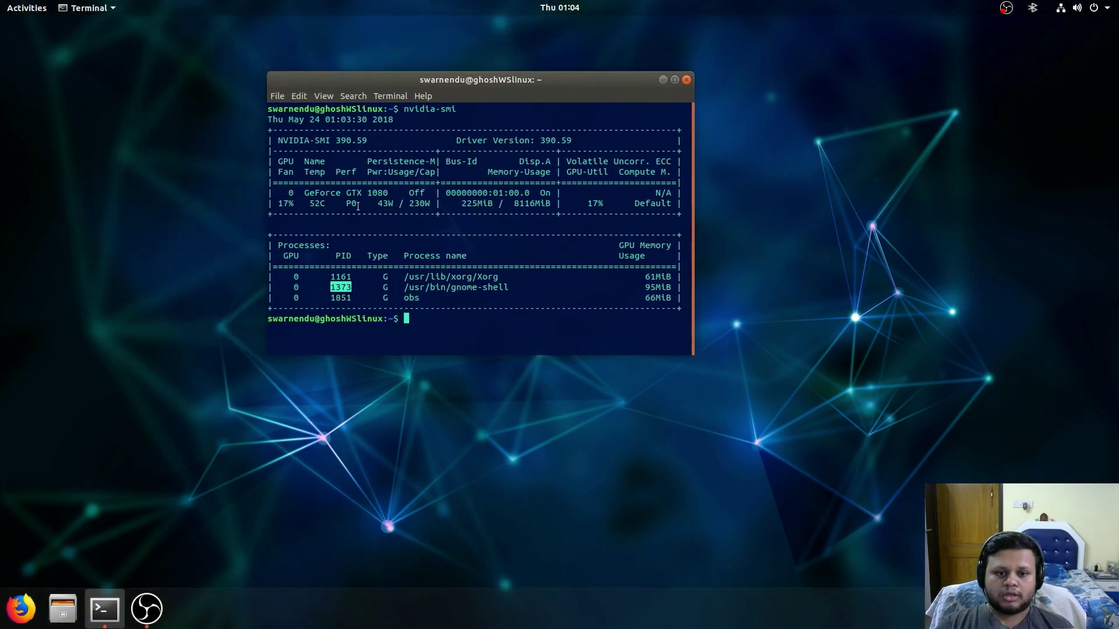
Highlight the 52C temperature and the 225MiB / 8116MiB memory usage in the nvidia-smi table.
drag(315, 203, 326, 203)
drag(456, 203, 493, 204)
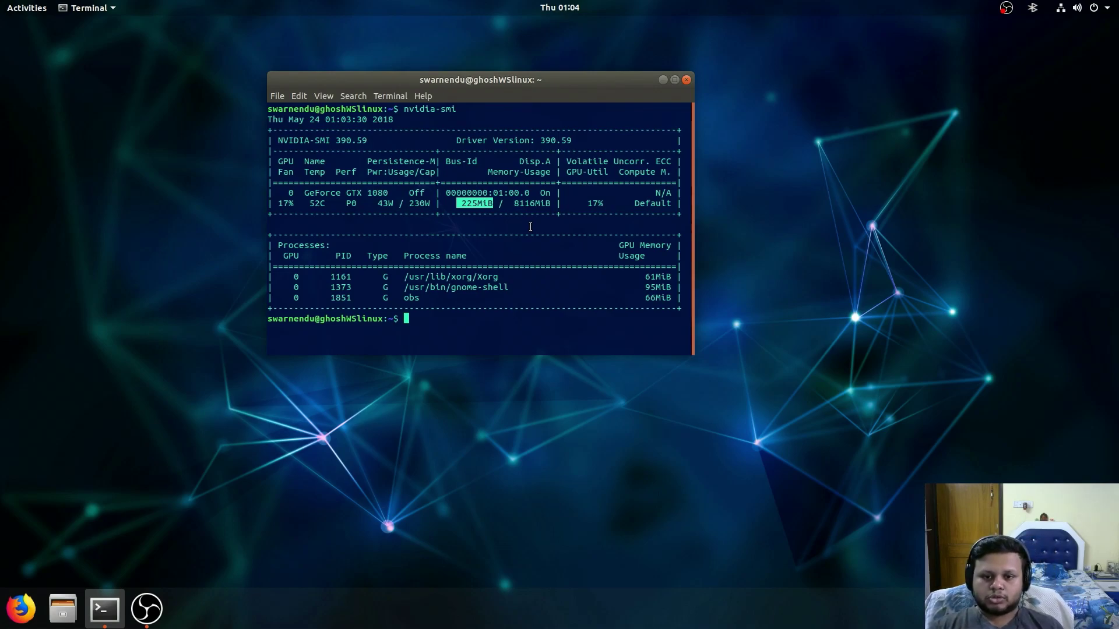
drag(551, 203, 452, 204)
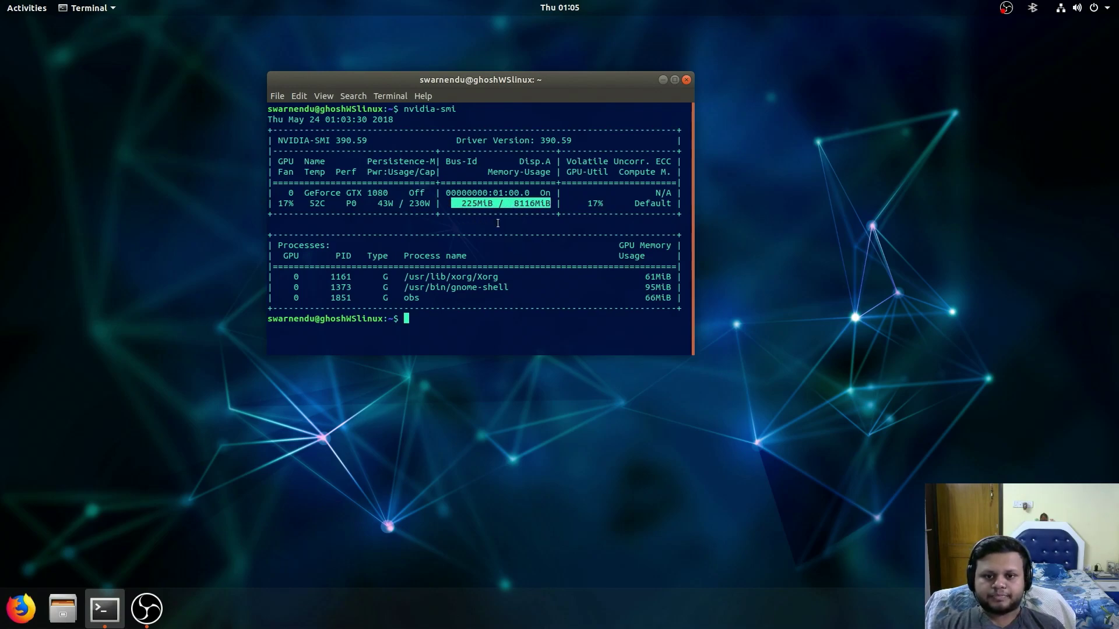
click(517, 245)
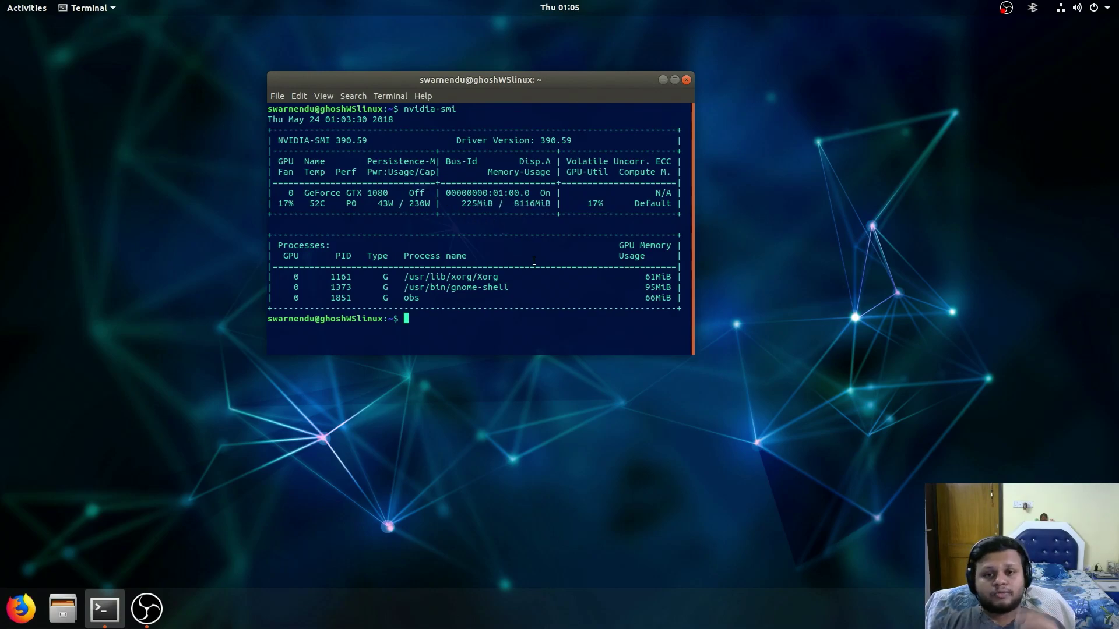